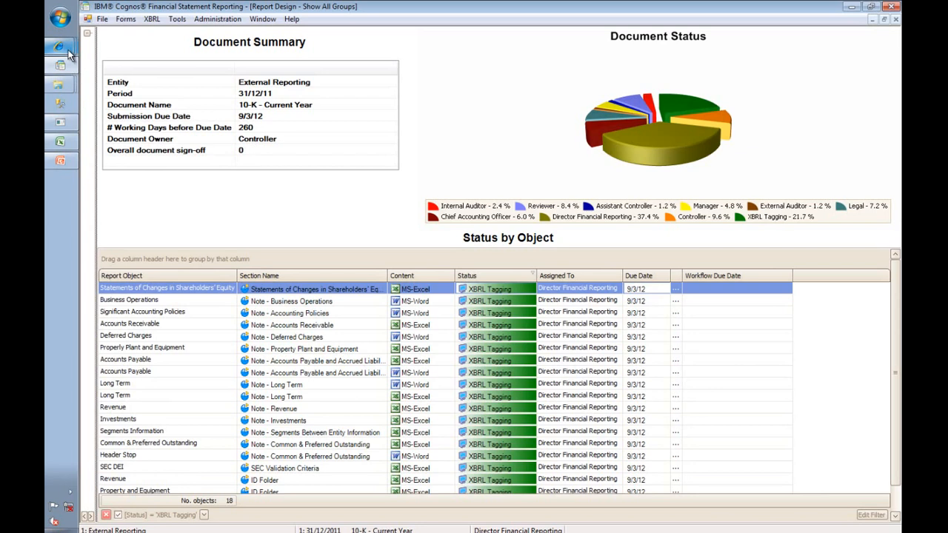
Review the XBRL commands and EDGAR validation options, and widen the outline pane to reveal the report's section tree
mouse_move(68, 49)
left_click(147, 21)
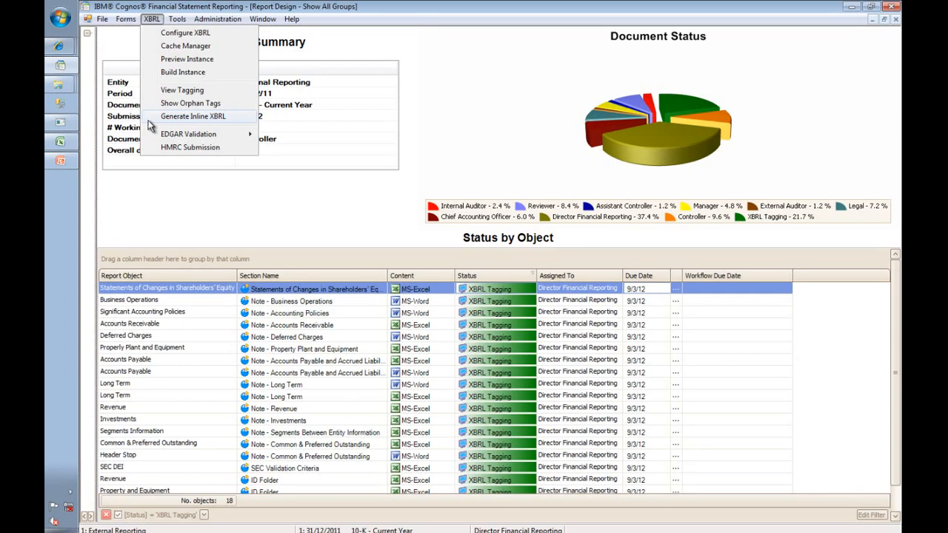
mouse_move(157, 138)
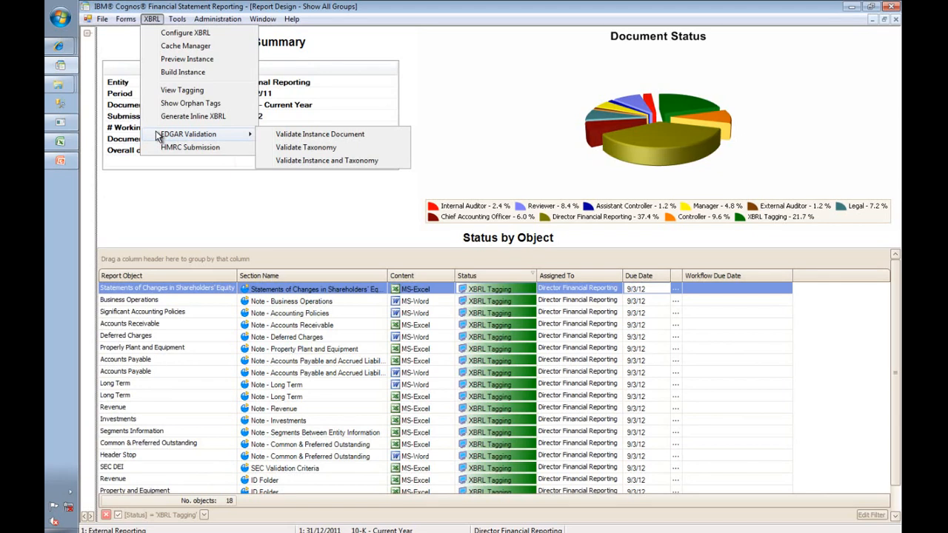
left_click(181, 204)
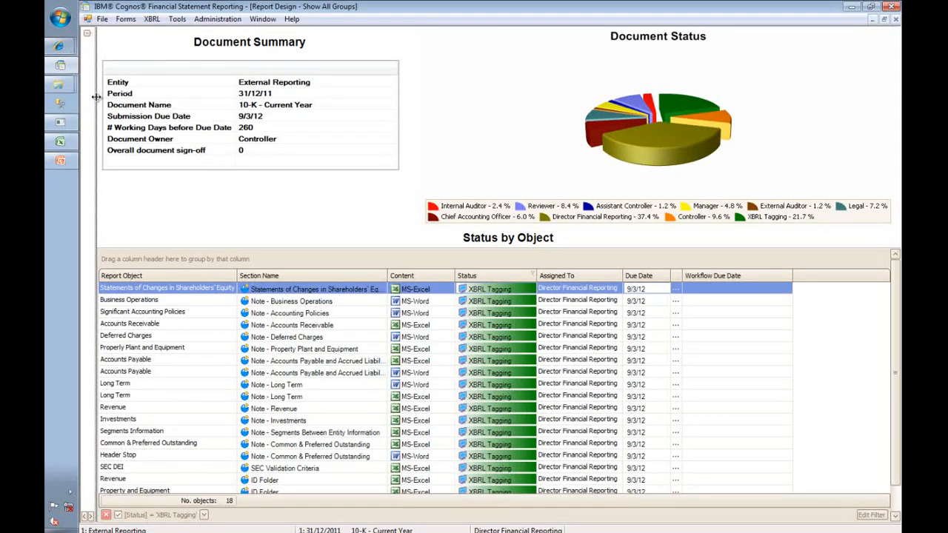
left_click_drag(96, 97, 277, 94)
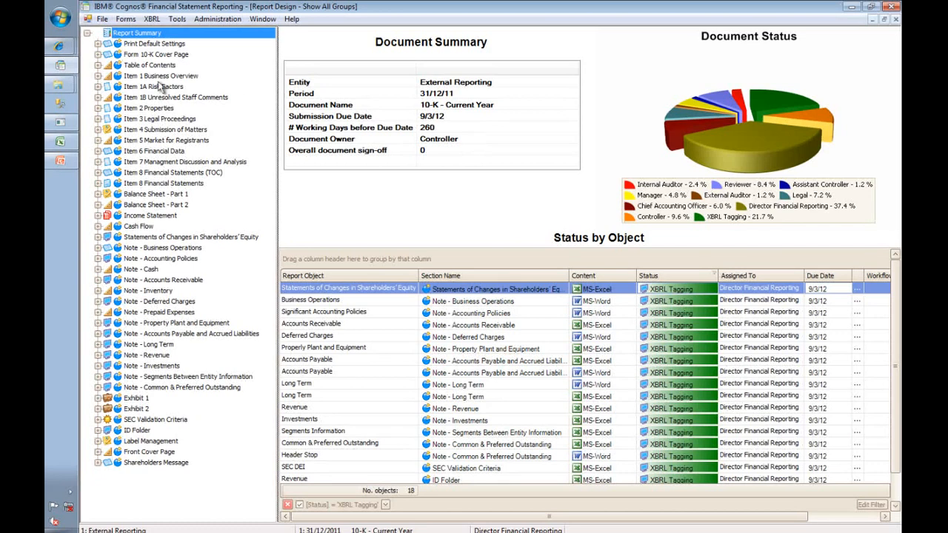
Switch to Internet Explorer and view the offic111231_pre.xml output, the SEC Previewer page and the EDGAR Login page
left_click(65, 47)
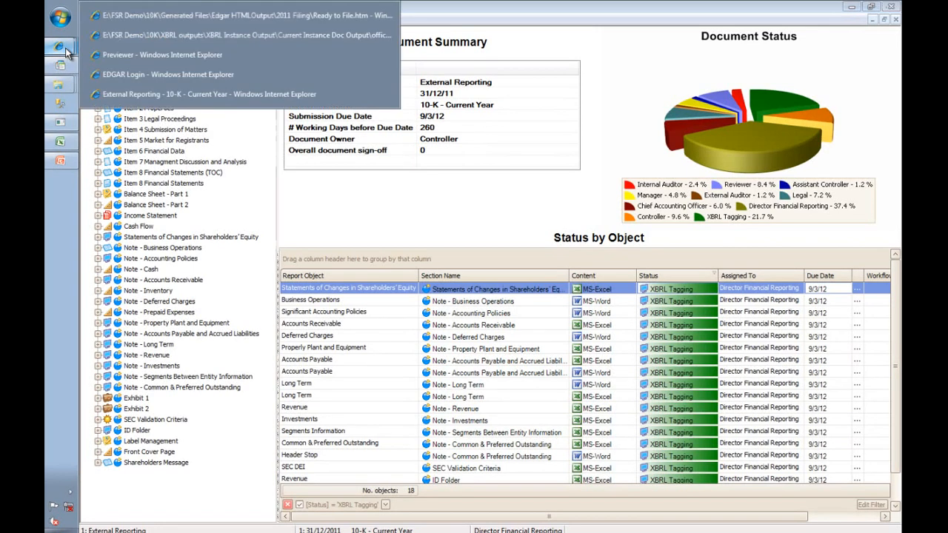
left_click(167, 38)
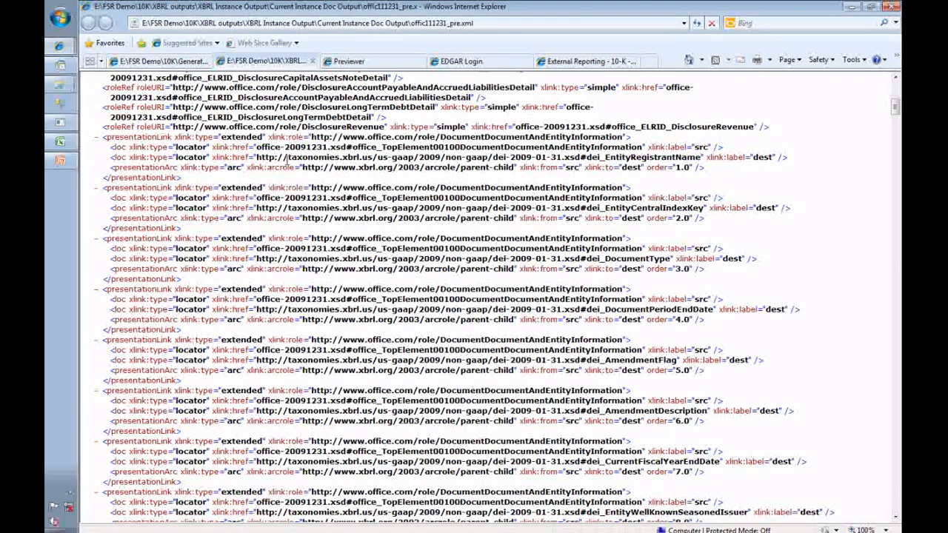
left_click(360, 63)
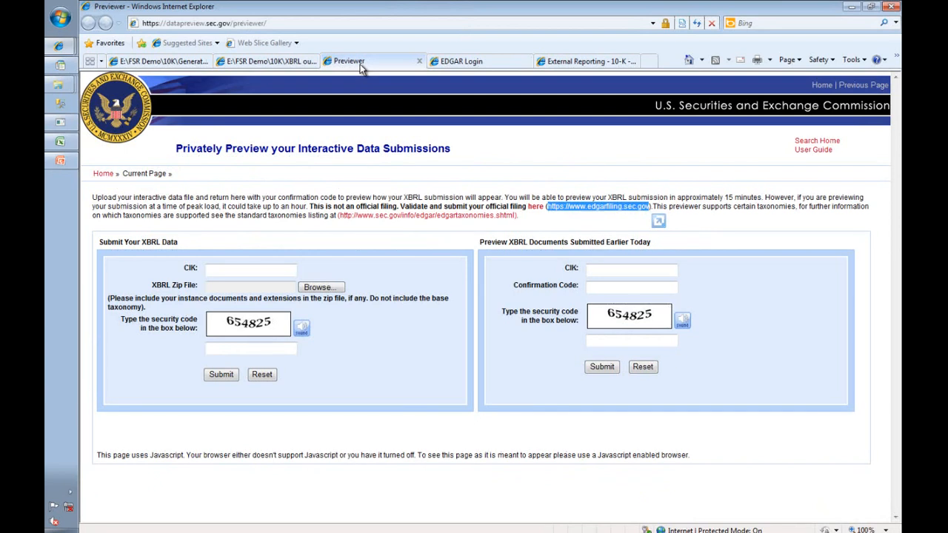
left_click(341, 178)
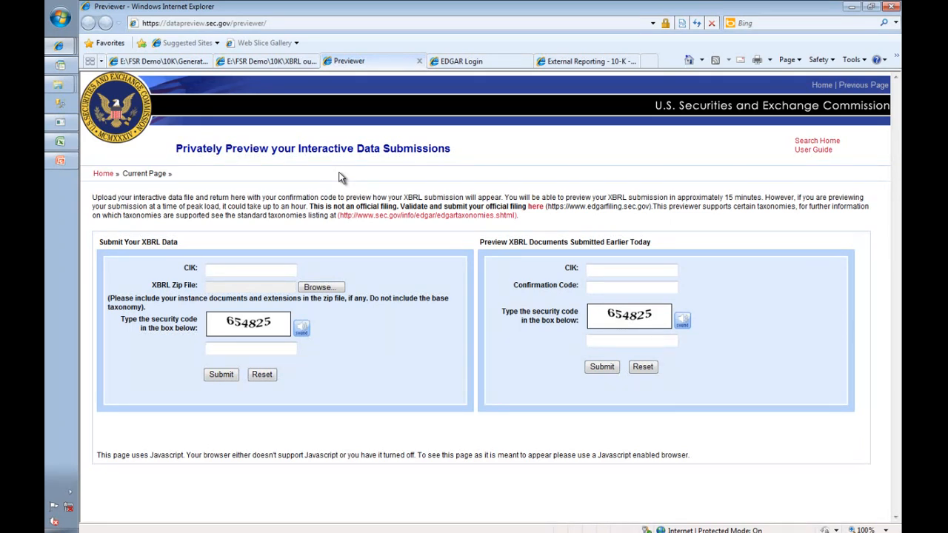
left_click(476, 65)
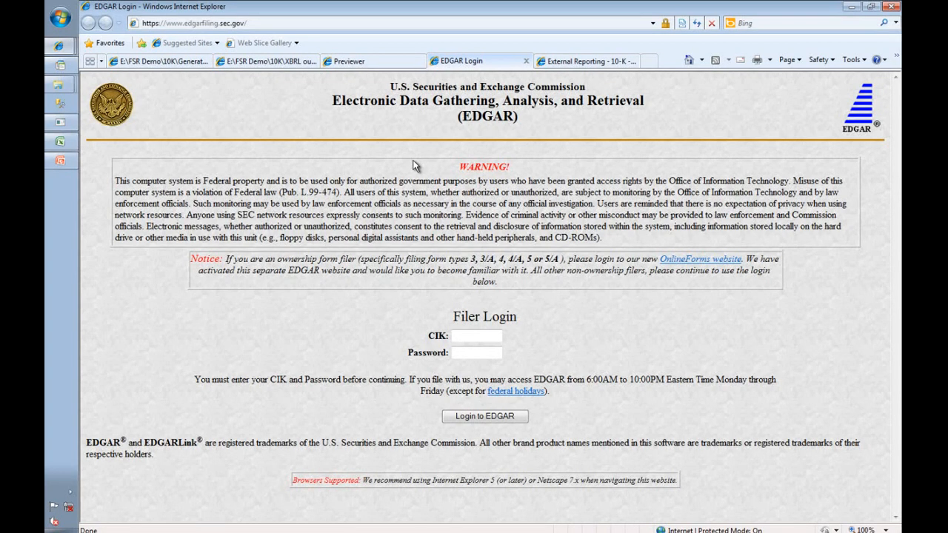
Examine the highlighted XBRL-tagged balance sheet values in the inline 10-K output Test.html, and return to Cognos Financial Statement Reporting
left_click(568, 63)
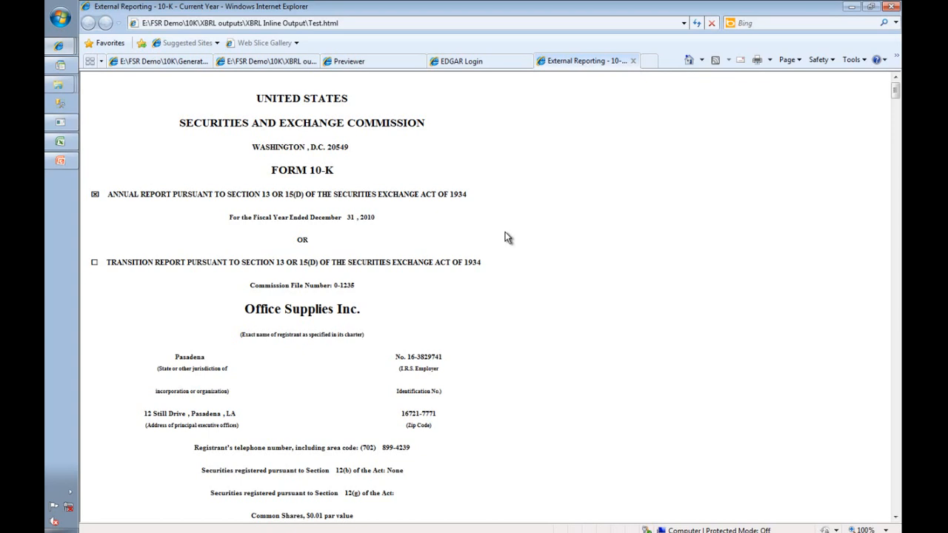
scroll(508, 237, "down", 20)
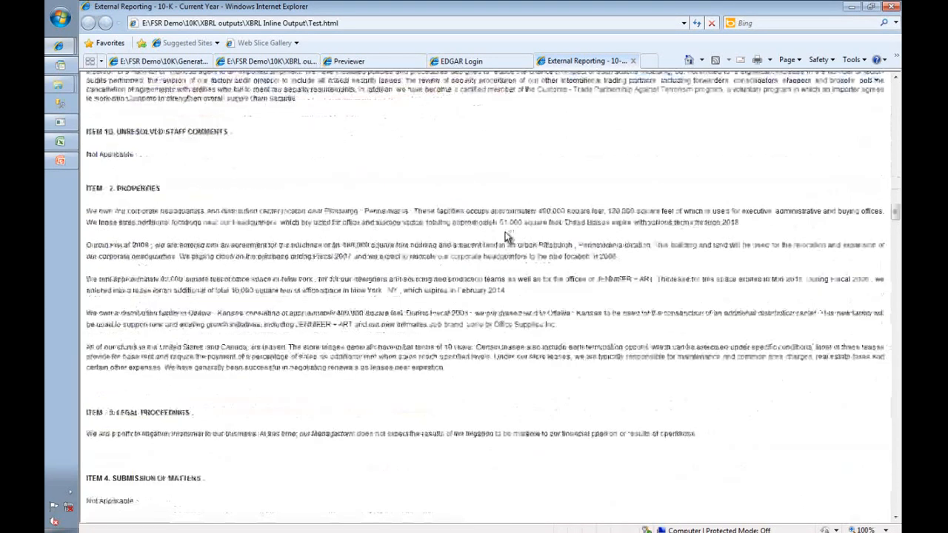
scroll(507, 237, "down", 20)
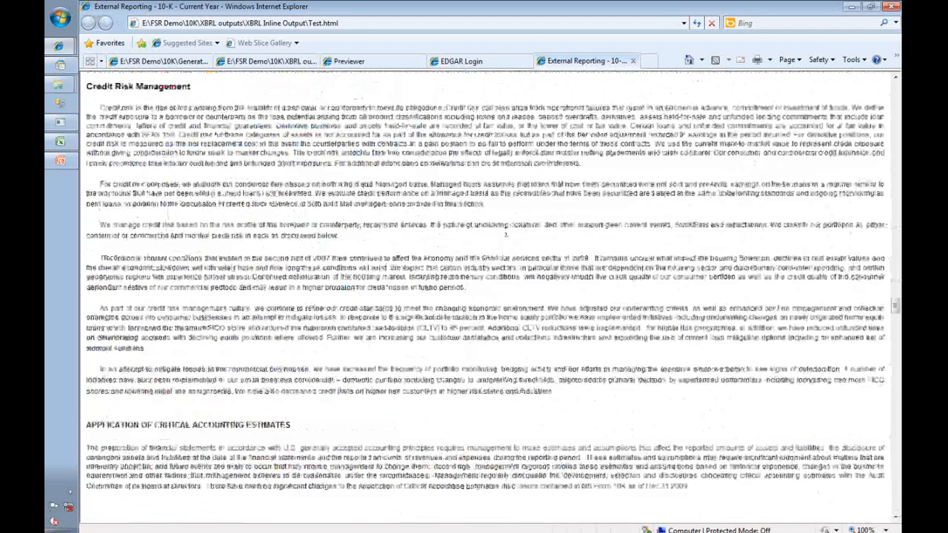
scroll(507, 235, "down", 20)
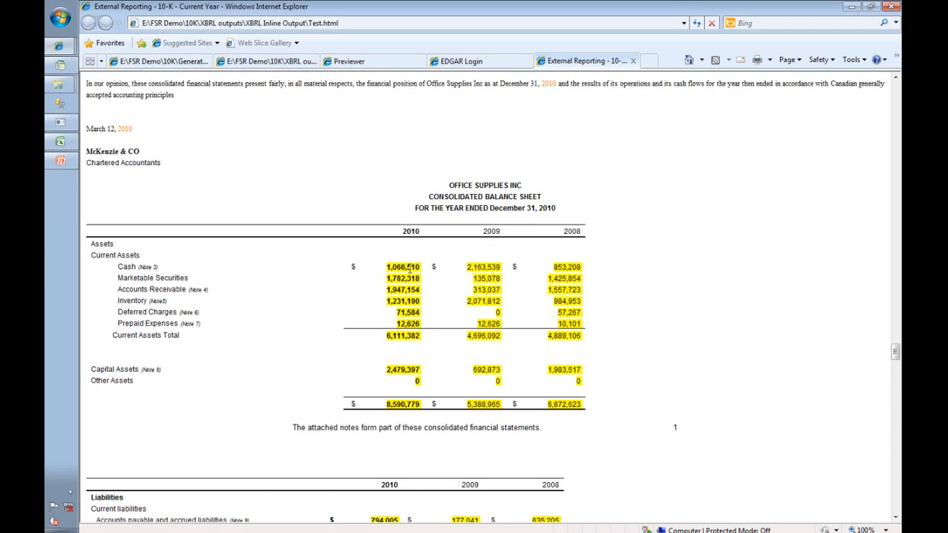
mouse_move(410, 268)
mouse_move(392, 402)
scroll(273, 419, "down", 5)
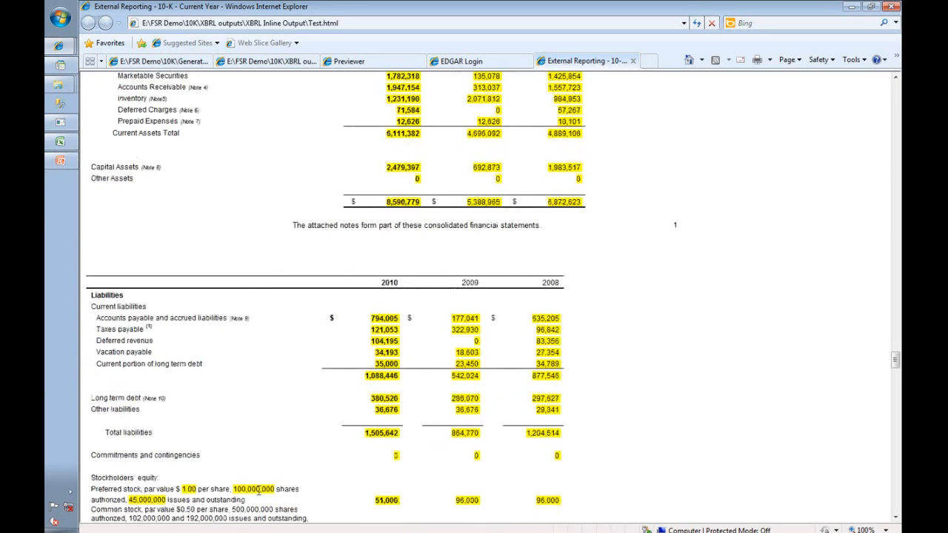
mouse_move(258, 491)
mouse_move(156, 501)
left_click(852, 10)
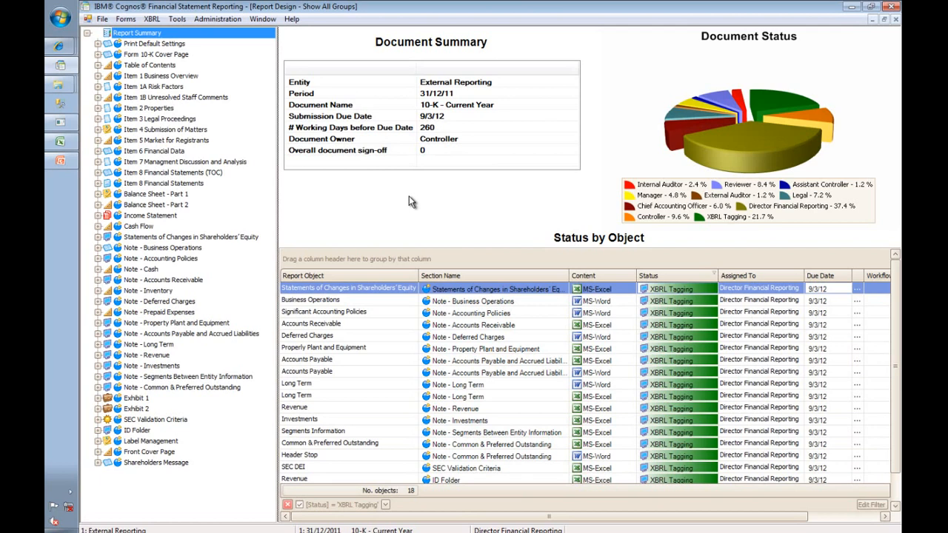
Open the Assets object under Balance Sheet - Part 1, load the taxonomy and show its XBRL tagging view
left_click(98, 194)
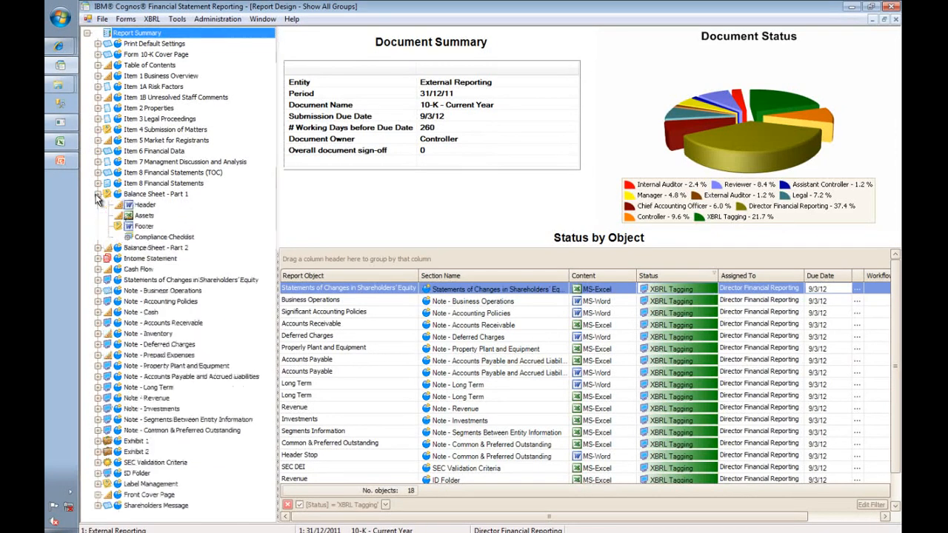
left_click(146, 220)
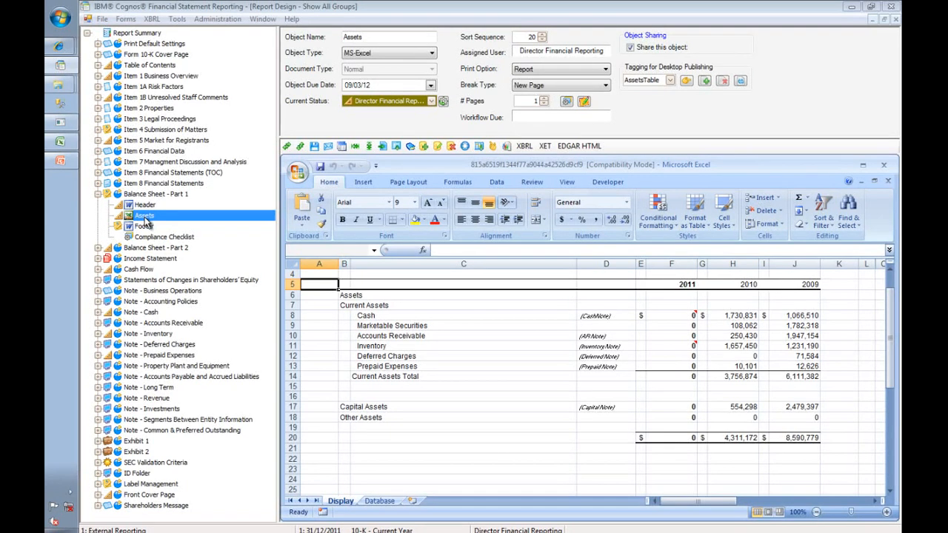
left_click(526, 147)
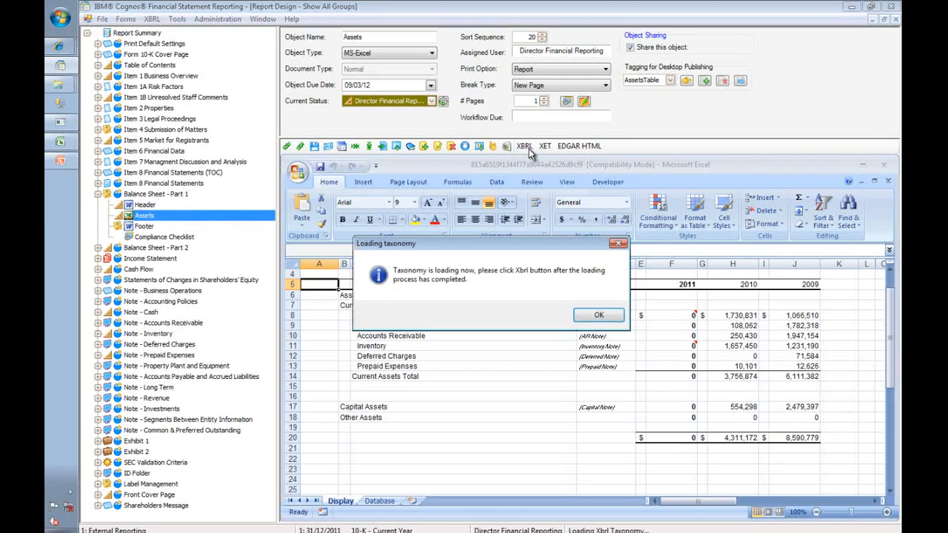
left_click(597, 314)
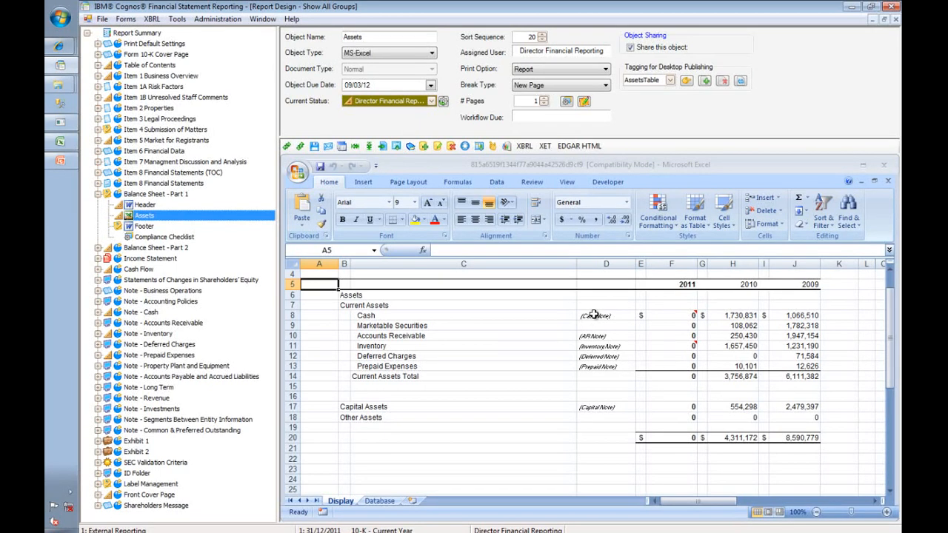
left_click(523, 147)
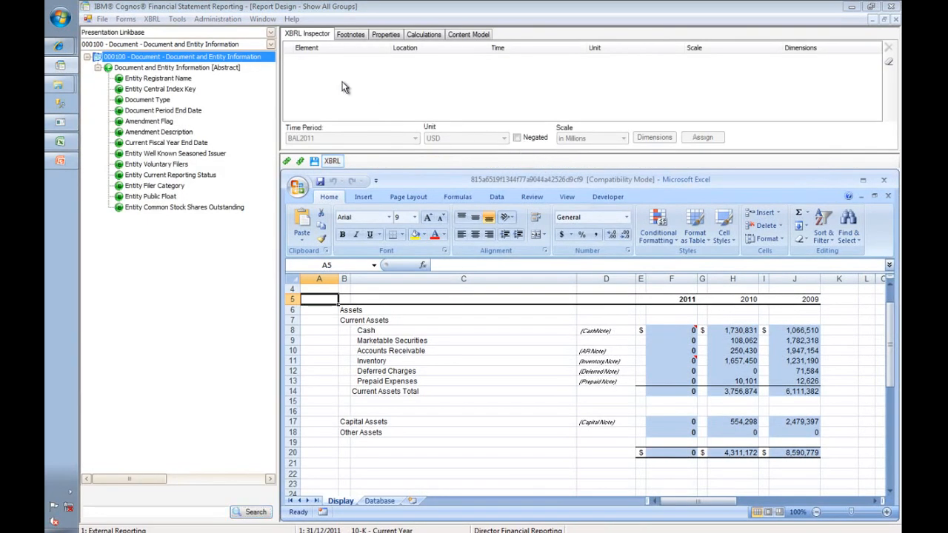
Show the 000300 Statement of Financial Position role in the presentation linkbase and expand its Assets and Current assets elements
left_click(271, 45)
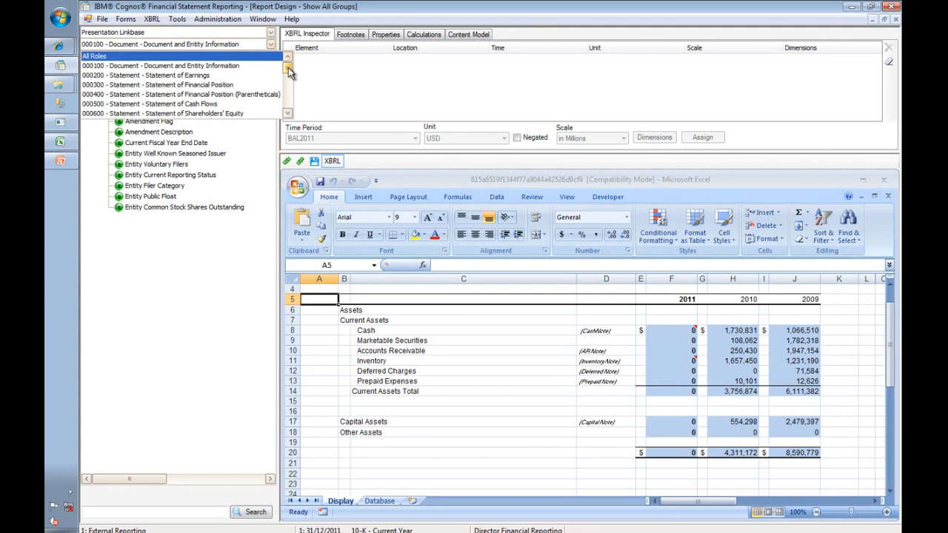
left_click(155, 84)
left_click(108, 78)
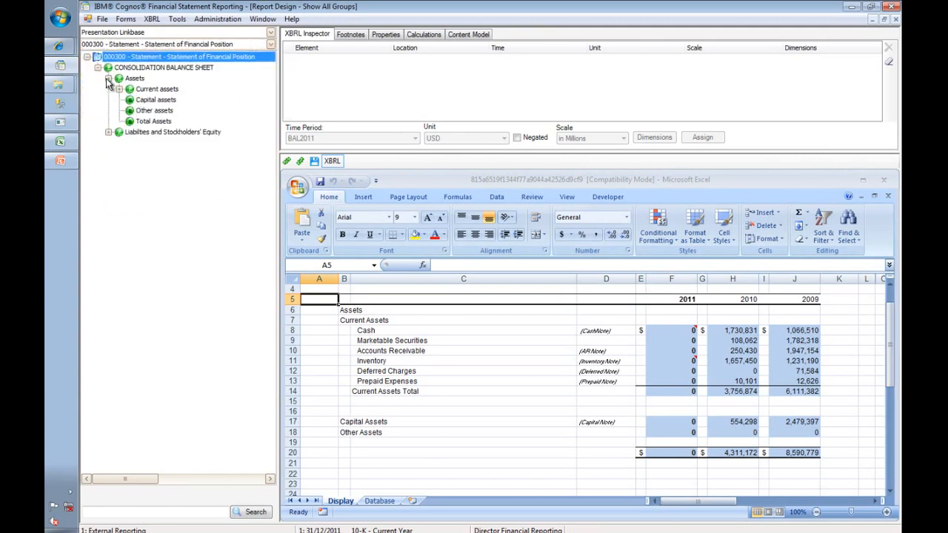
left_click(119, 89)
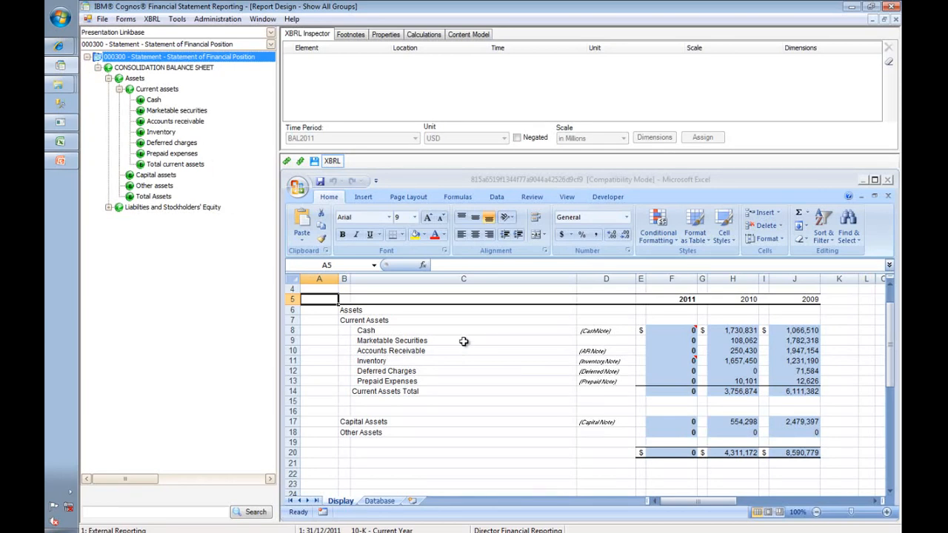
Inspect the XBRL tags assigned to cells F8 through J20, sorting them by location and by time period
mouse_move(670, 330)
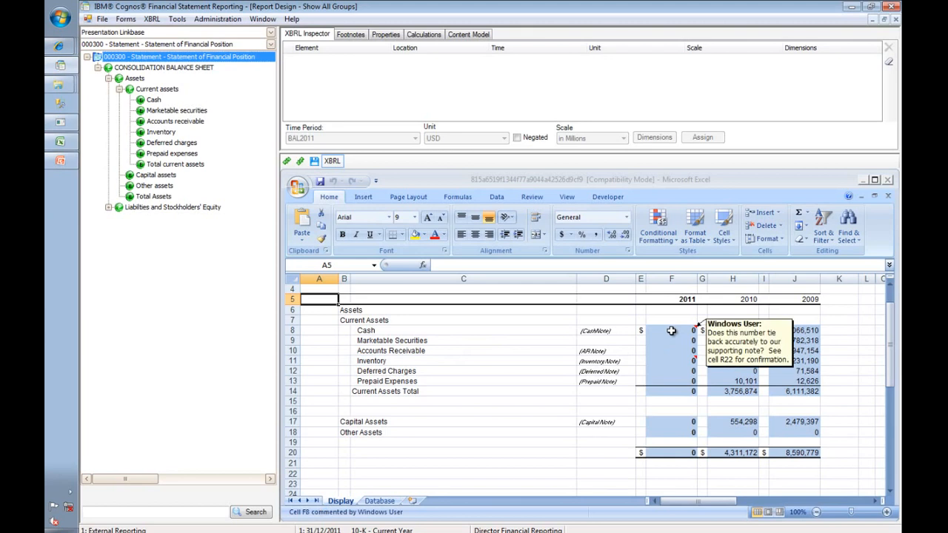
left_click_drag(671, 330, 810, 462)
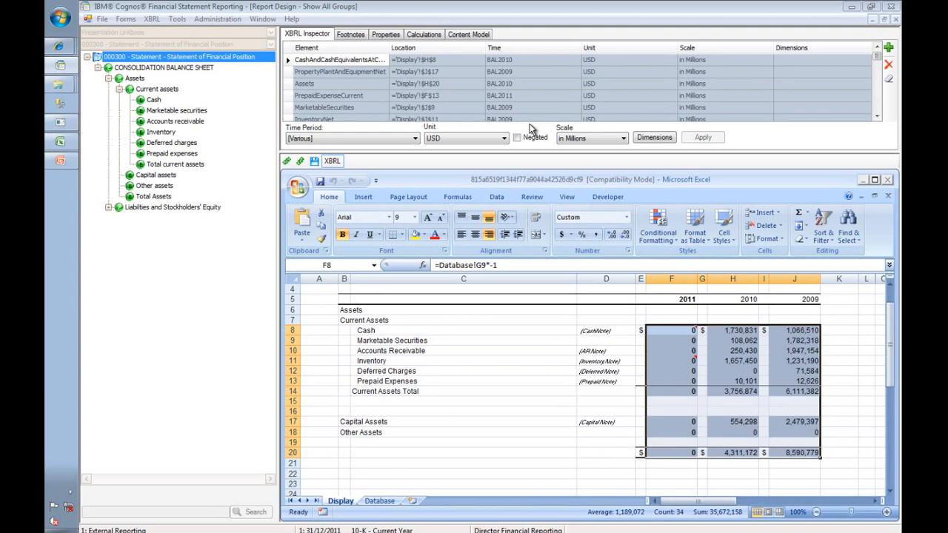
left_click(458, 47)
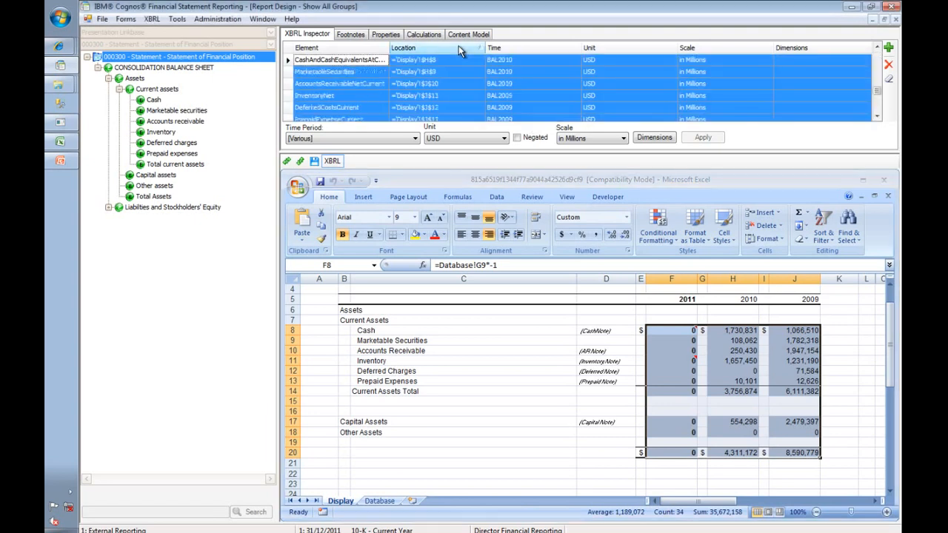
left_click(509, 49)
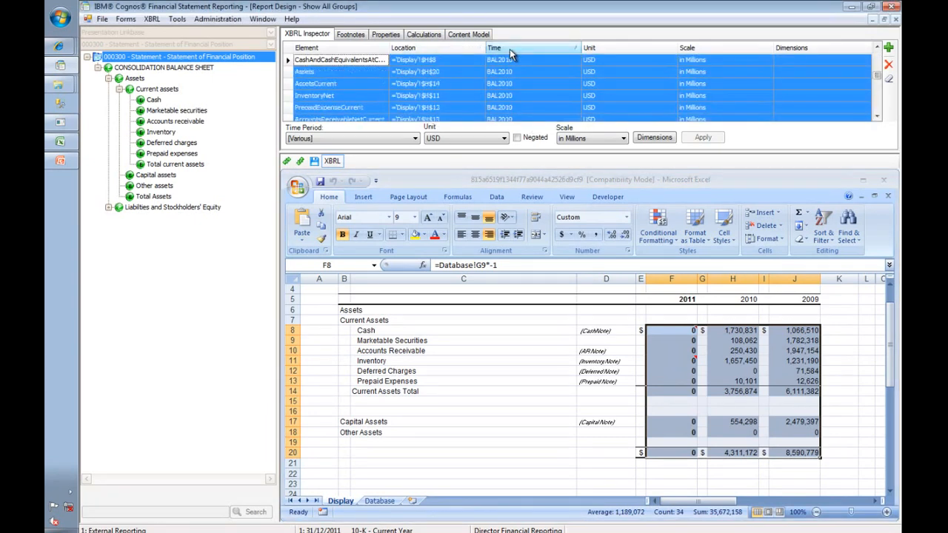
scroll(877, 77, "up", 3)
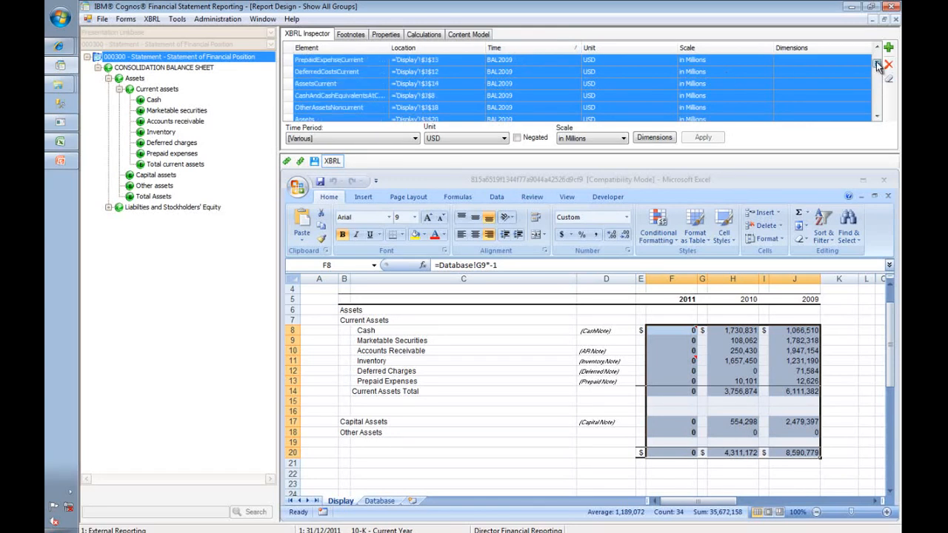
left_click_drag(875, 52, 885, 111)
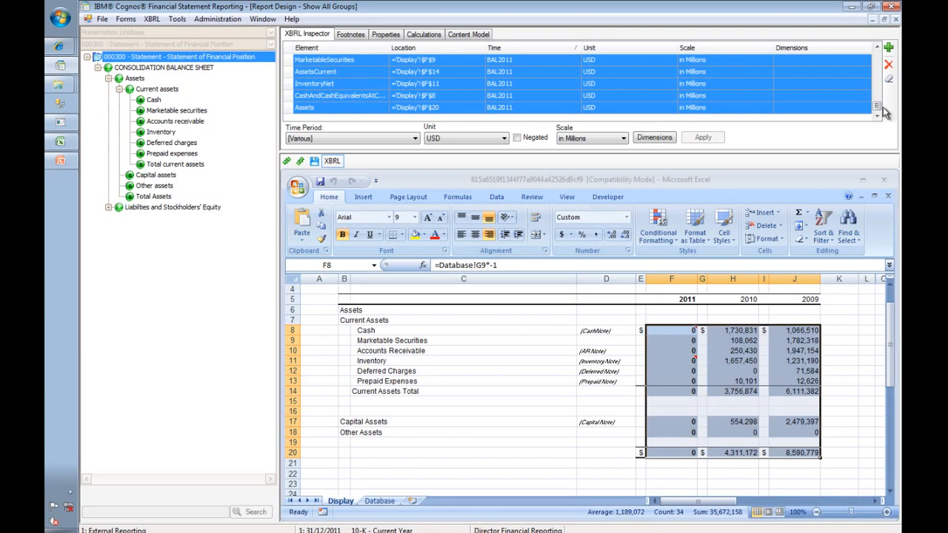
left_click(555, 367)
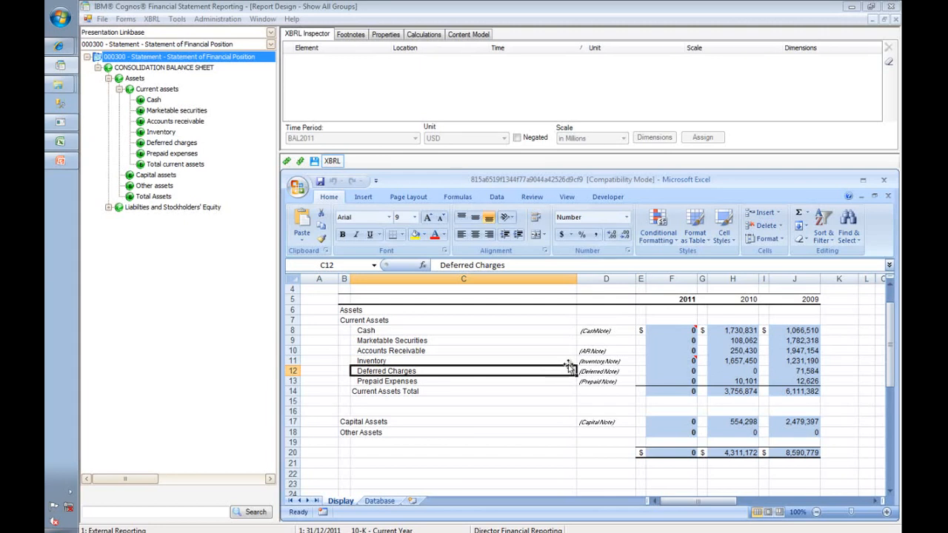
Remove the XBRL tag from the 2011 Marketable Securities cell F9 and assign the Marketable securities element with BAL2011, USD, in Millions
left_click(664, 343)
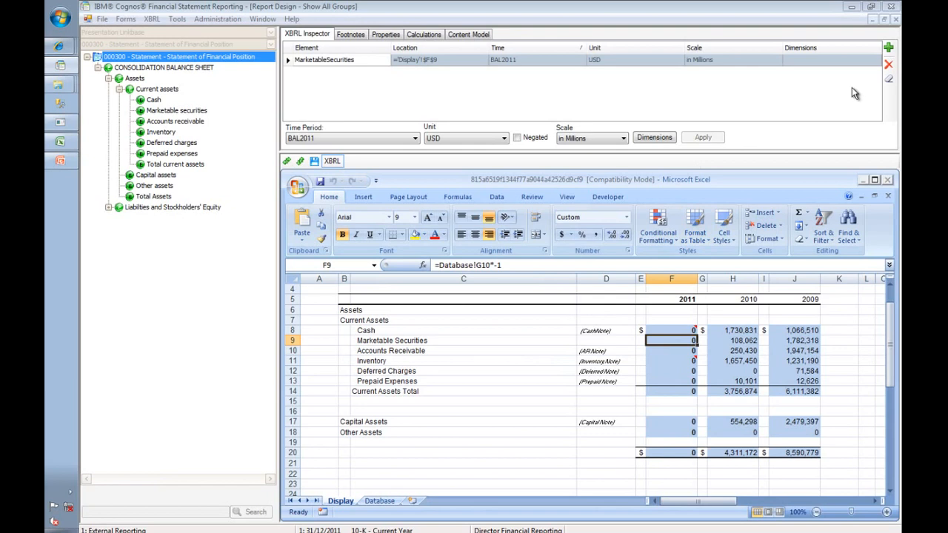
left_click(887, 67)
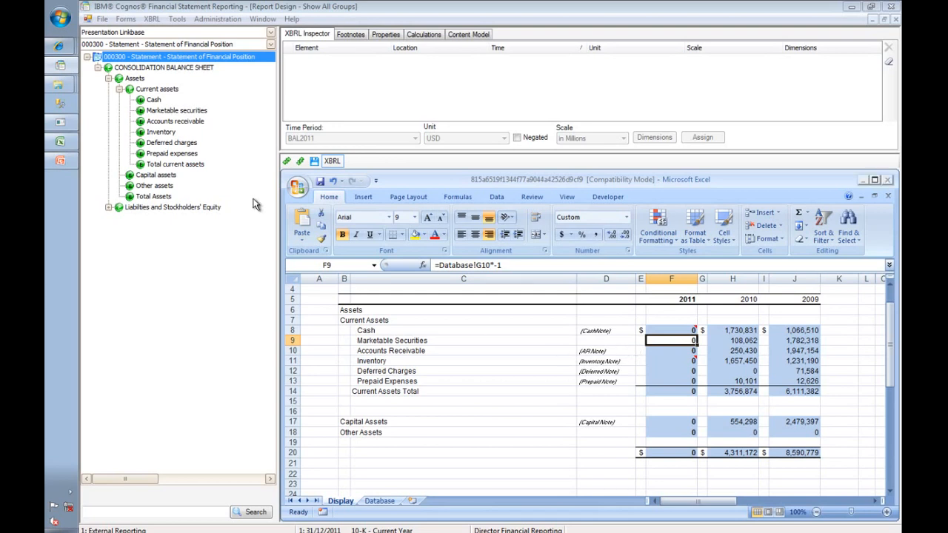
left_click(176, 111)
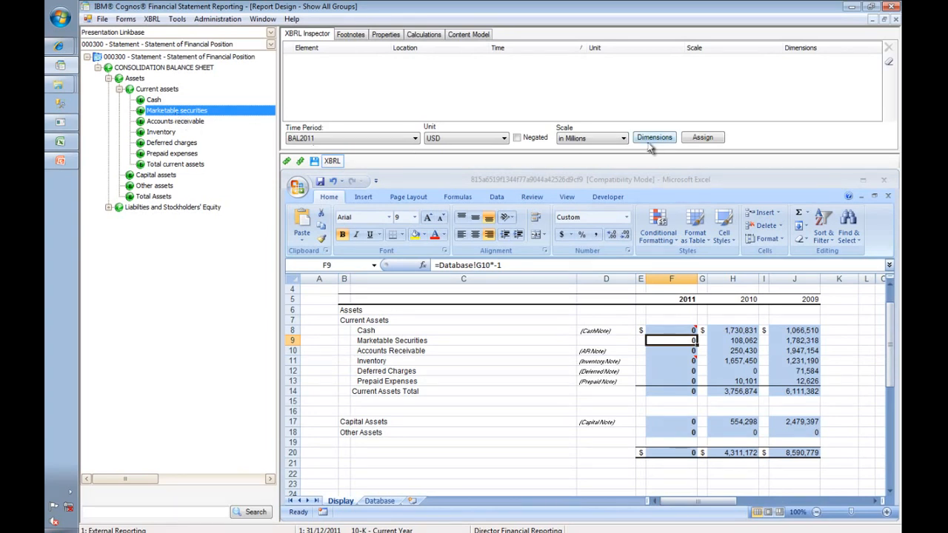
left_click(703, 139)
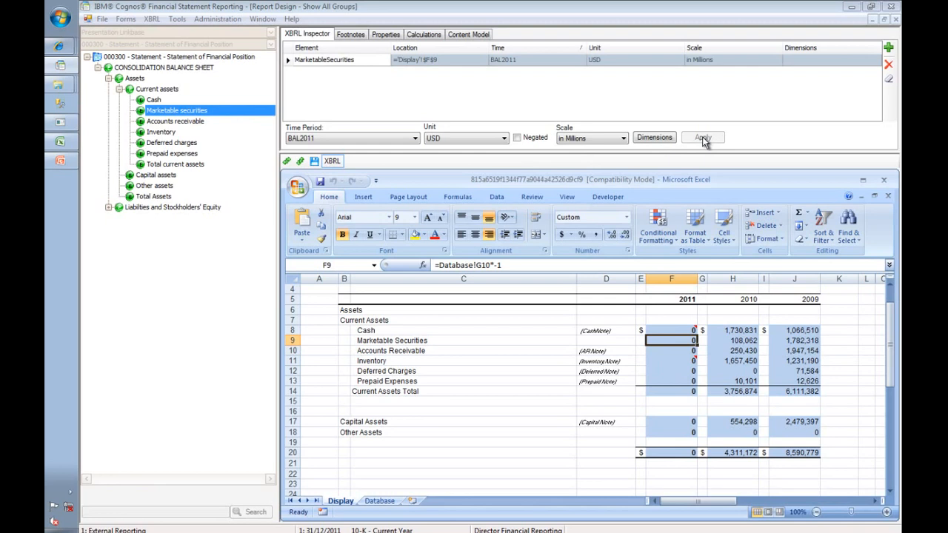
Try 25000 in the 2011 Marketable Securities cell F9, undo the entry, and toggle the tag's Negated option on and off
type("25000")
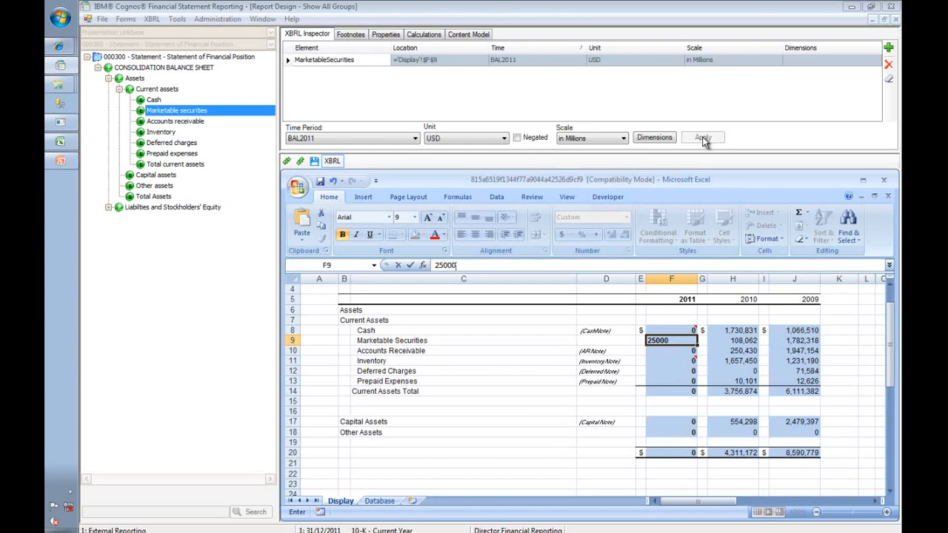
key("Return")
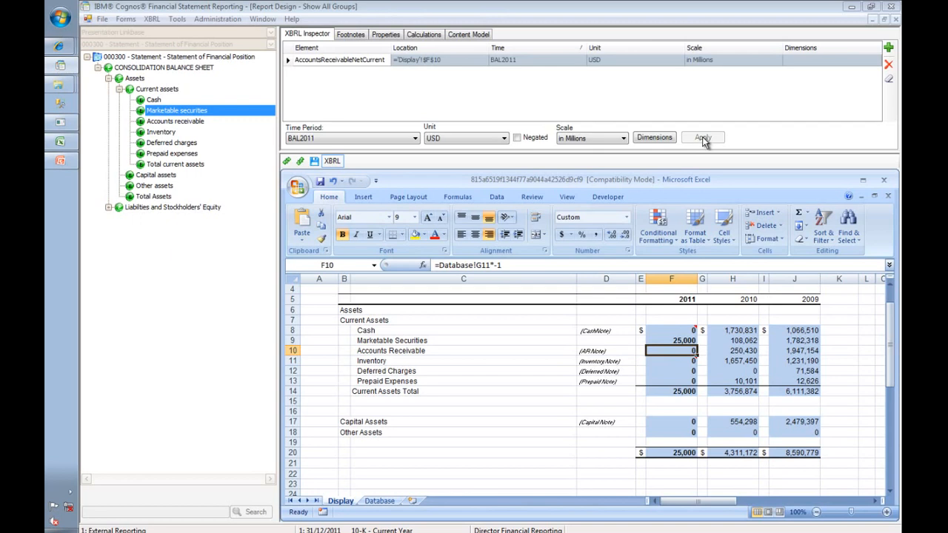
key("ctrl+z")
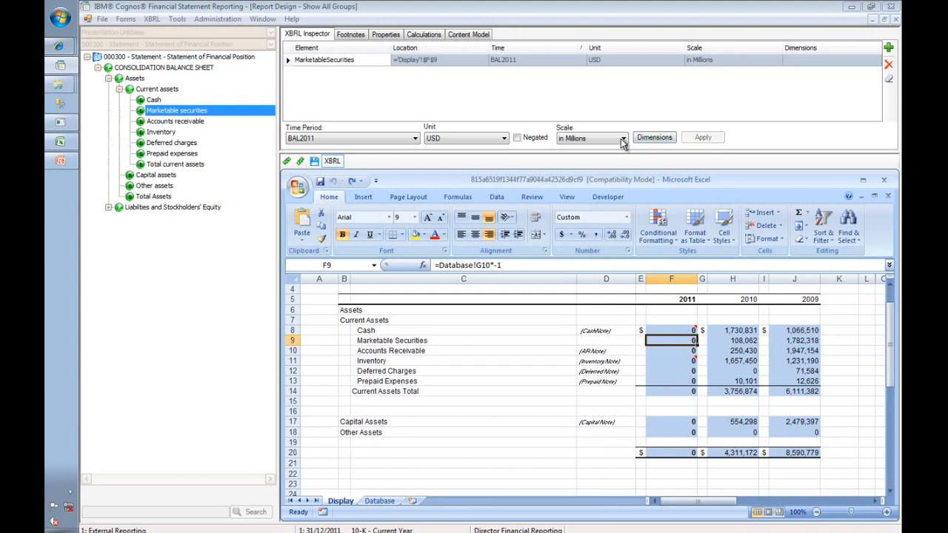
left_click(518, 139)
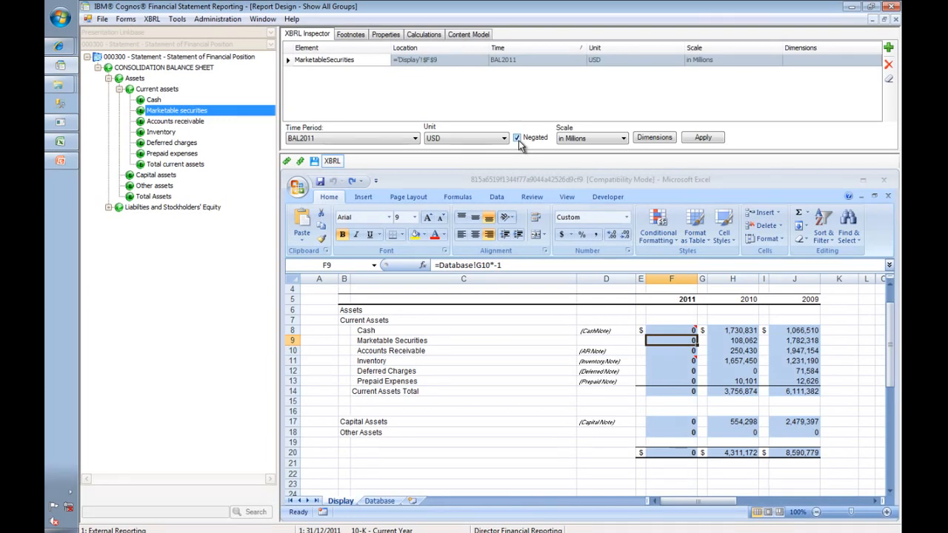
left_click(517, 139)
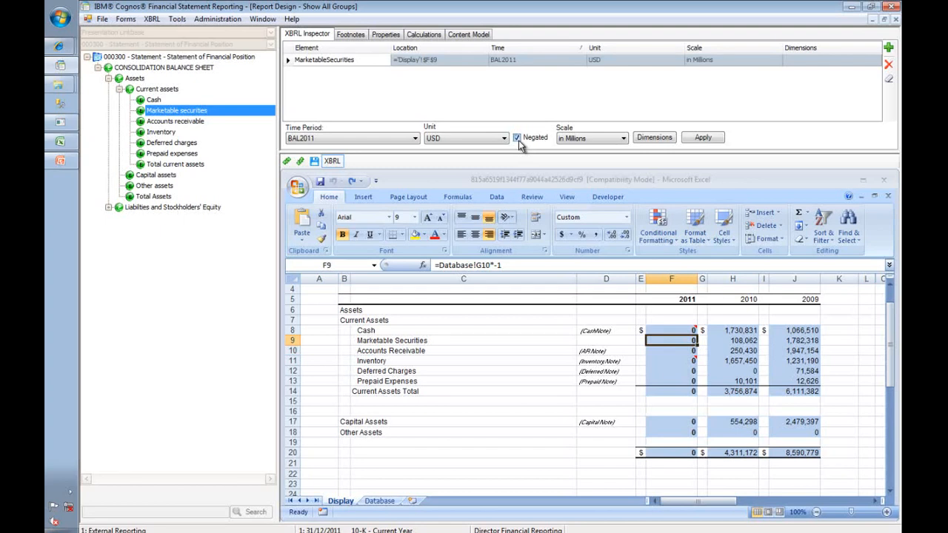
Leave the XBRL tagging view and open the 31/12/09 office.com/20091231 taxonomy in the extended taxonomy editor, widening the element tree
left_click(331, 162)
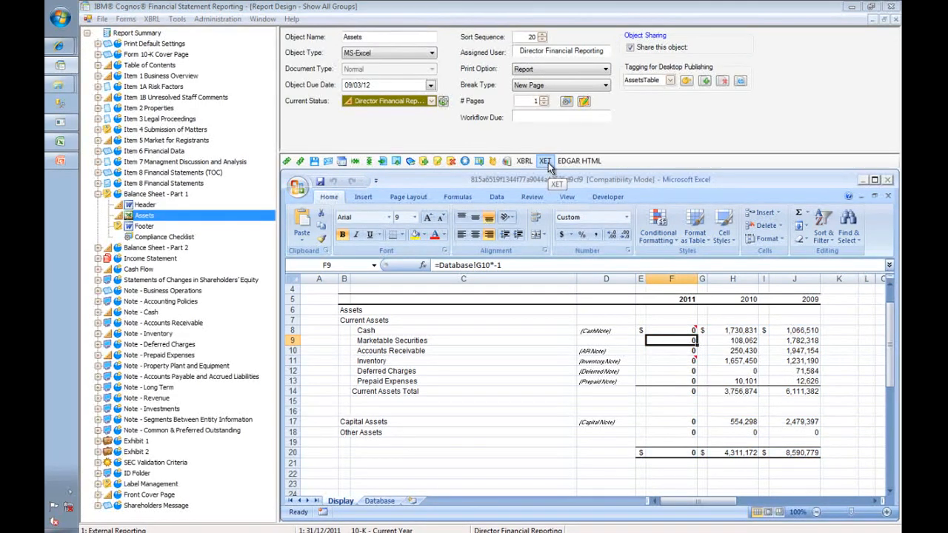
left_click(546, 161)
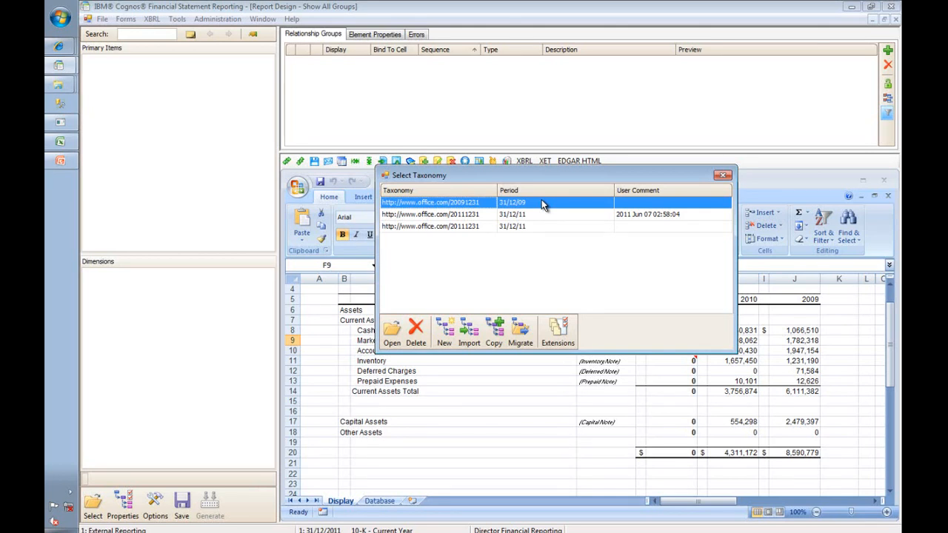
left_click(396, 334)
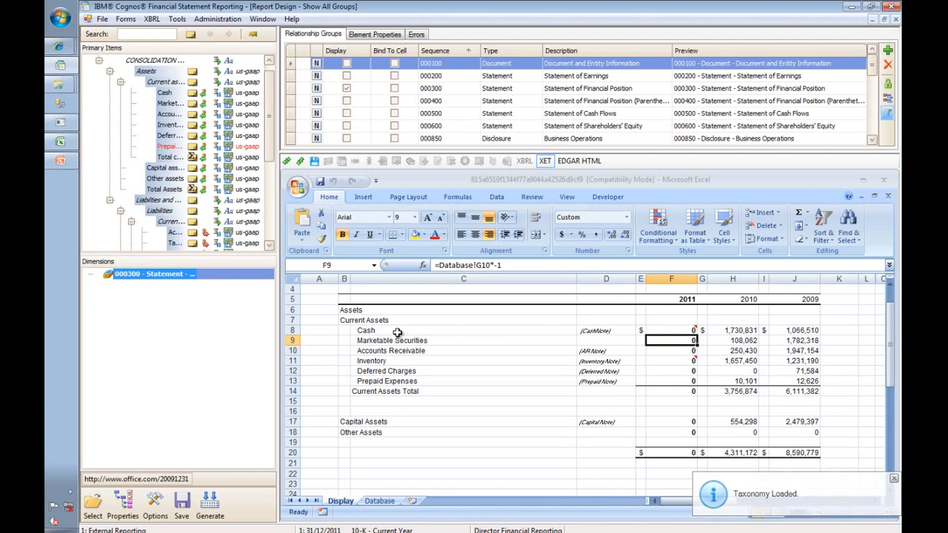
left_click_drag(278, 138, 311, 142)
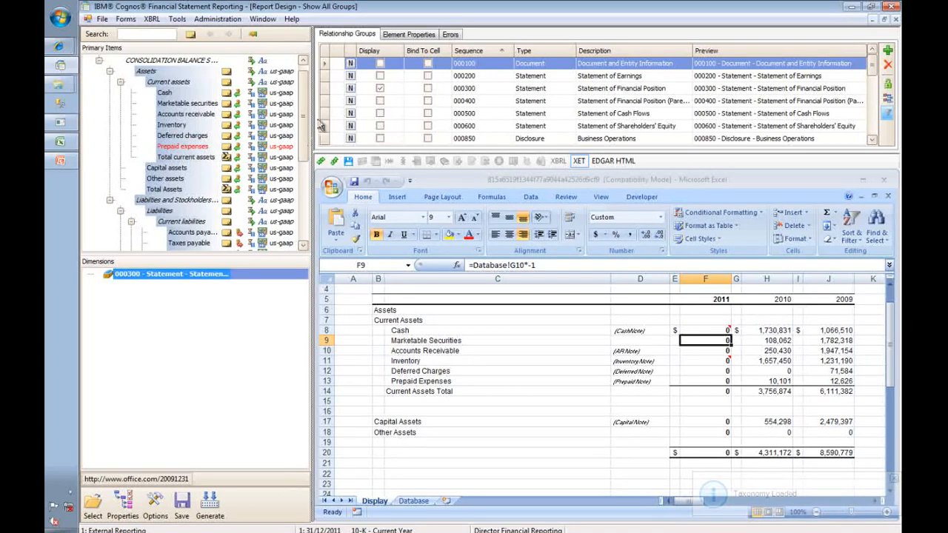
Check the Prepaid expenses element's properties and validate the taxonomy for errors
left_click(409, 34)
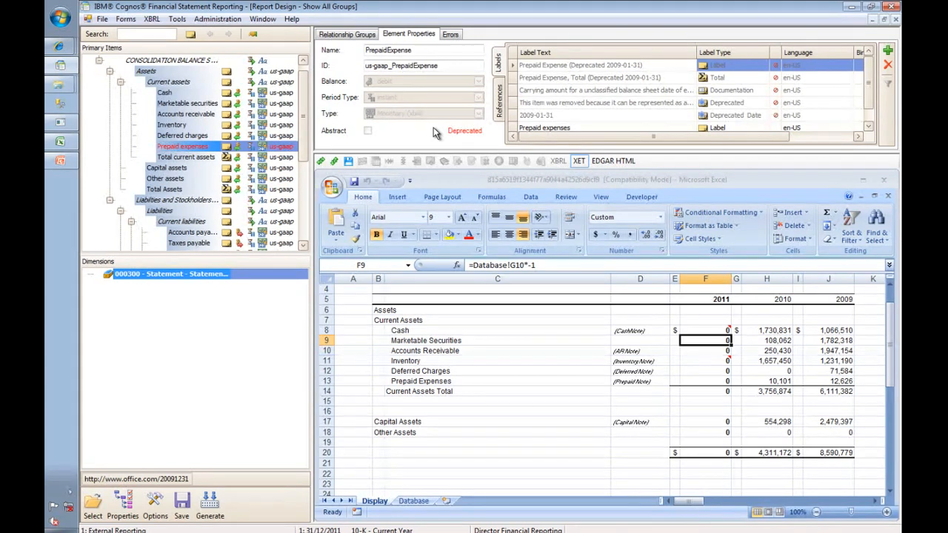
left_click(450, 35)
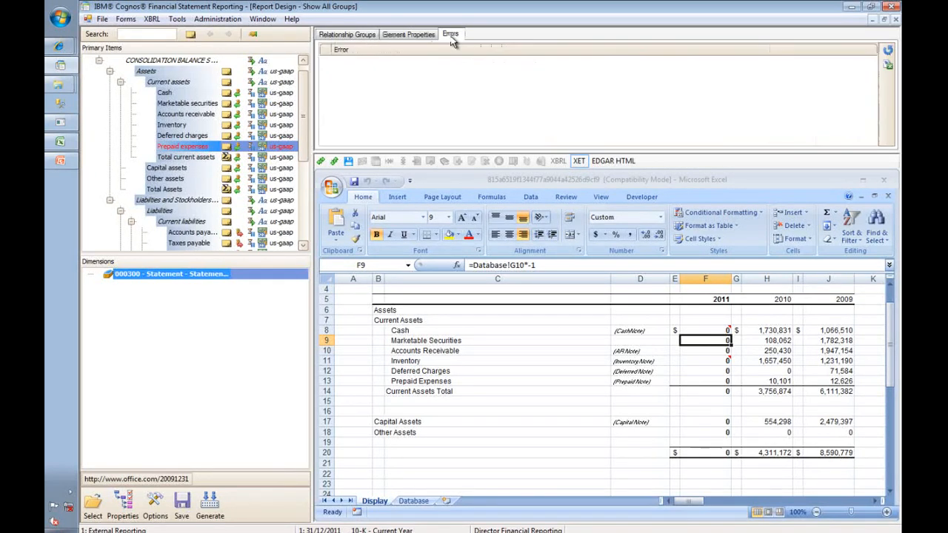
left_click(888, 51)
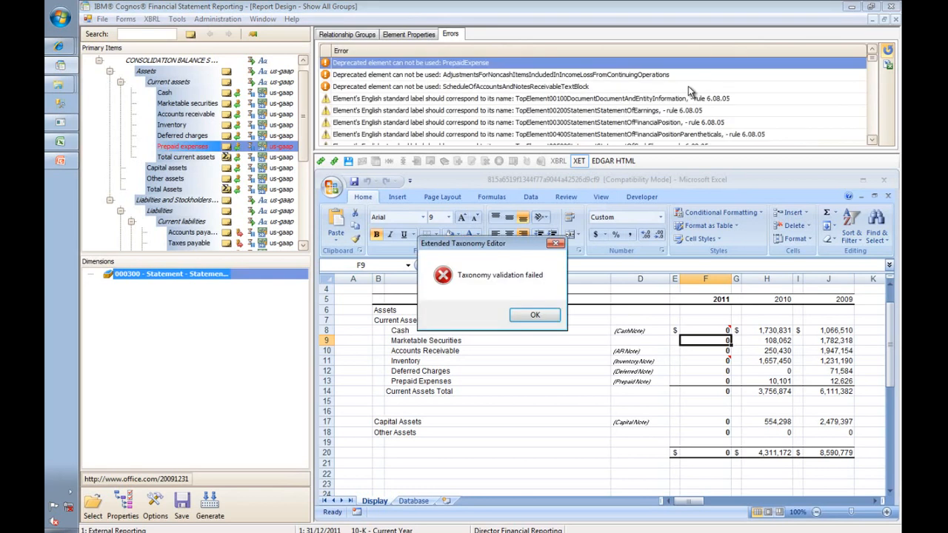
left_click(537, 315)
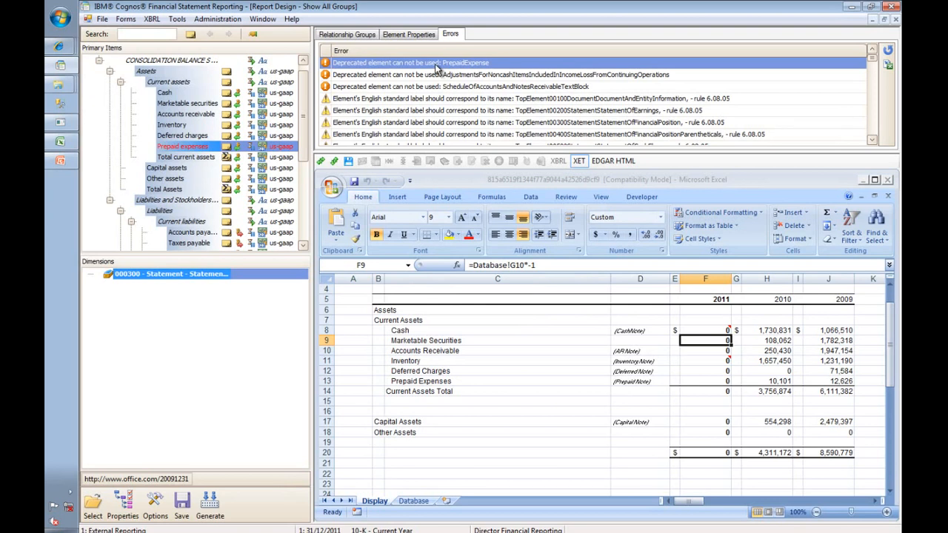
Start replacing the deprecated PrepaidExpense element from its validation error and search the taxonomy for Prepaid Expense
left_click(437, 68)
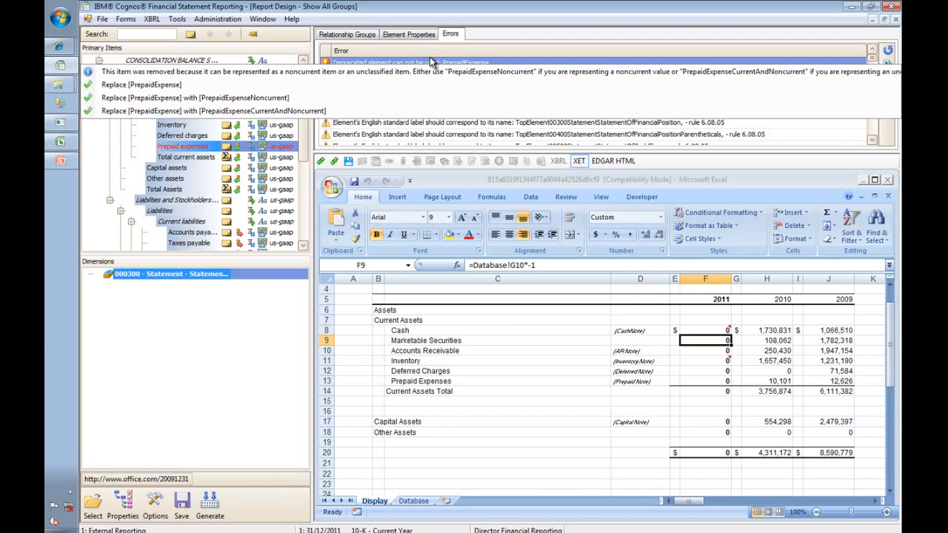
left_click(366, 87)
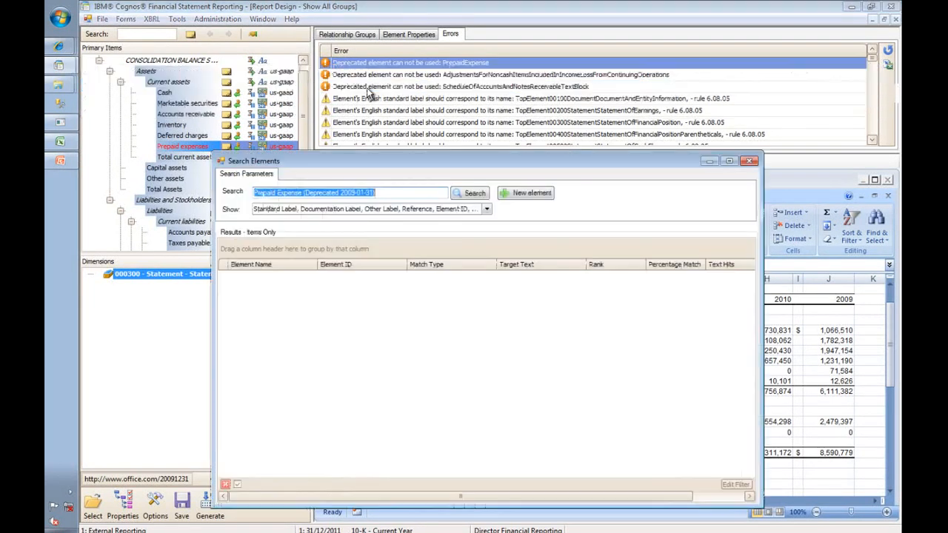
left_click_drag(302, 192, 399, 195)
key("Delete")
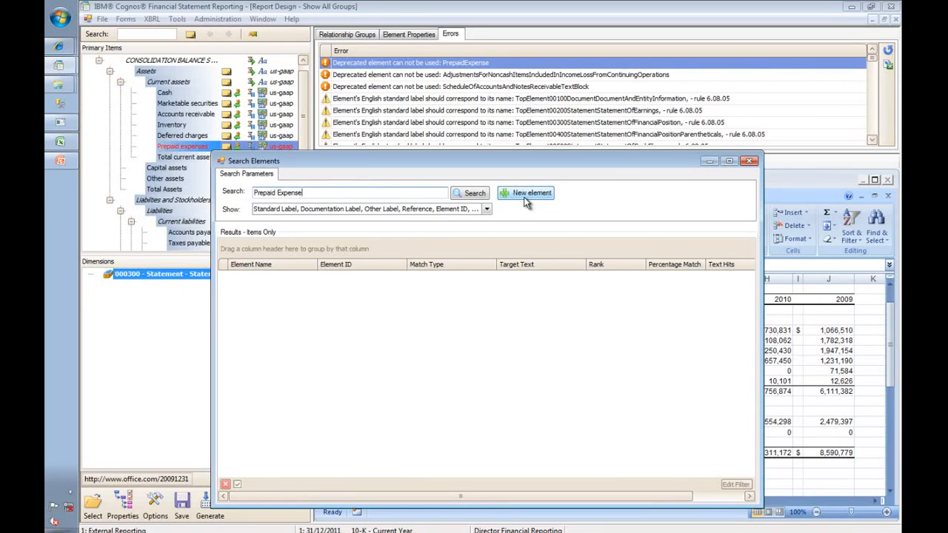
left_click(467, 194)
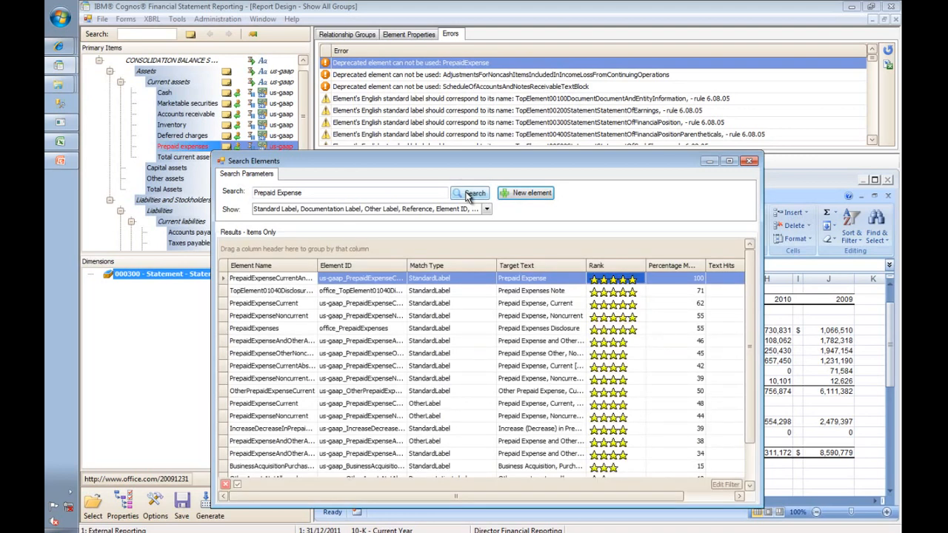
Review the properties of the PrepaidExpenseCurrent search result and use that element as the replacement
left_click(353, 304)
right_click(352, 304)
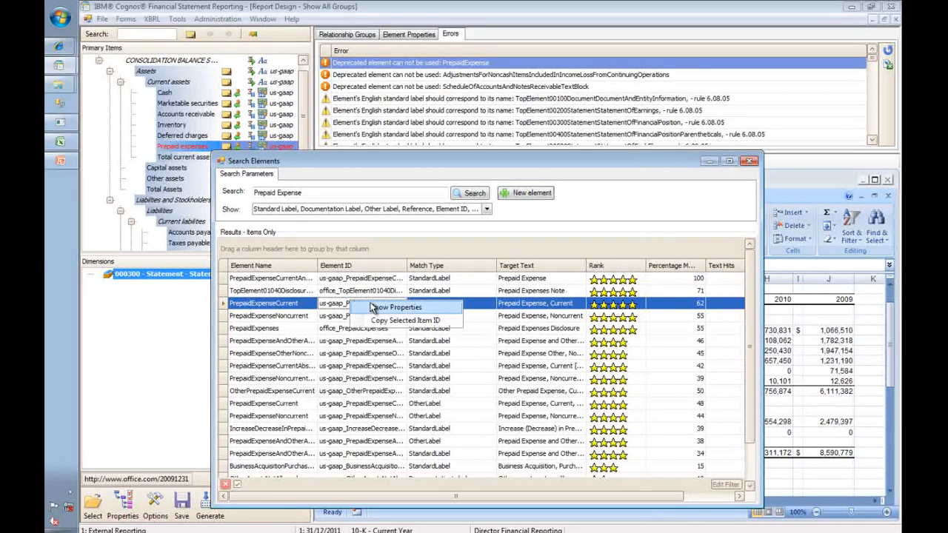
left_click(426, 310)
mouse_move(665, 358)
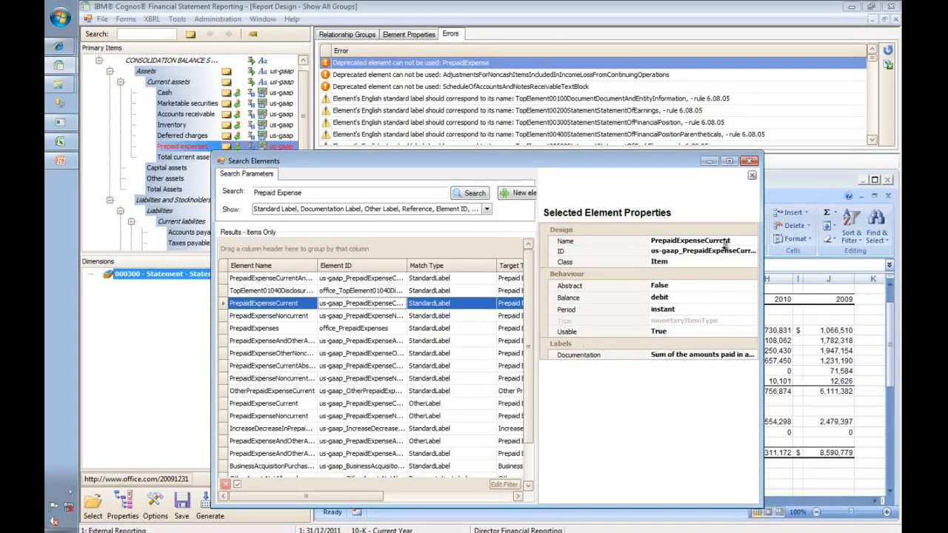
left_click(751, 174)
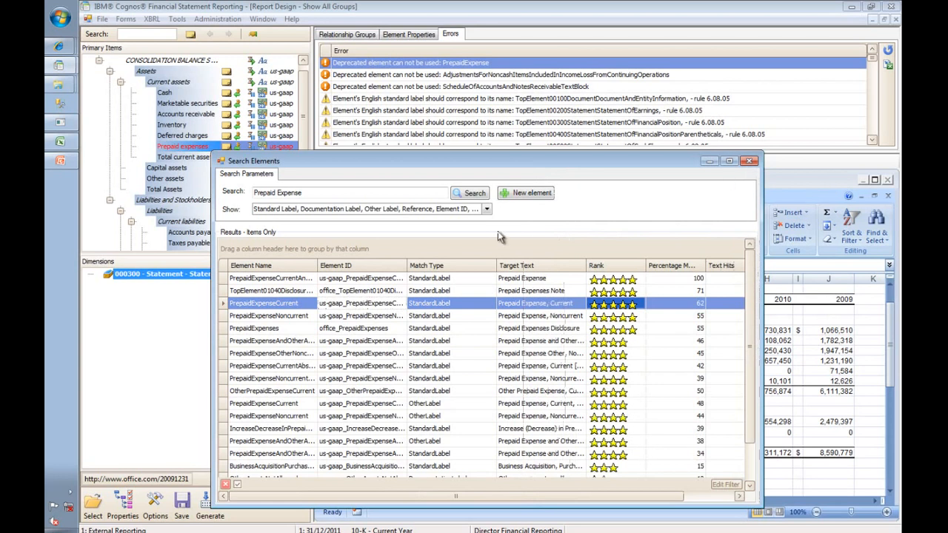
left_click(428, 305)
double_click(427, 304)
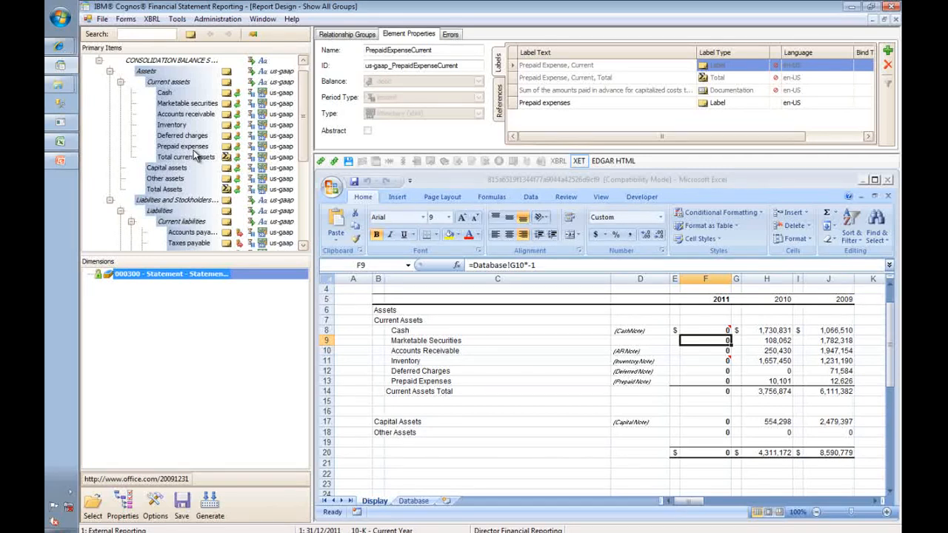
Review the remaining errors and warnings in the taxonomy validation list through to its end
left_click(448, 36)
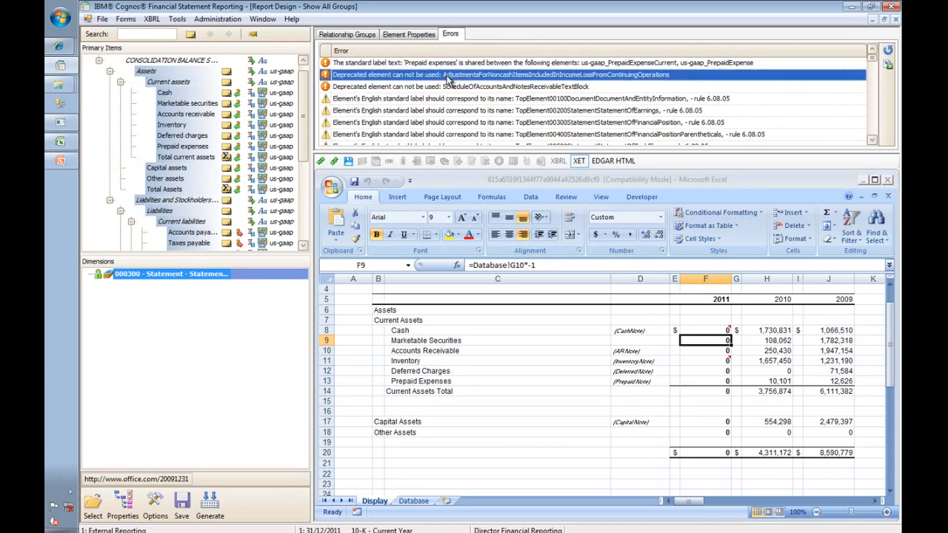
scroll(451, 81, "down", 2)
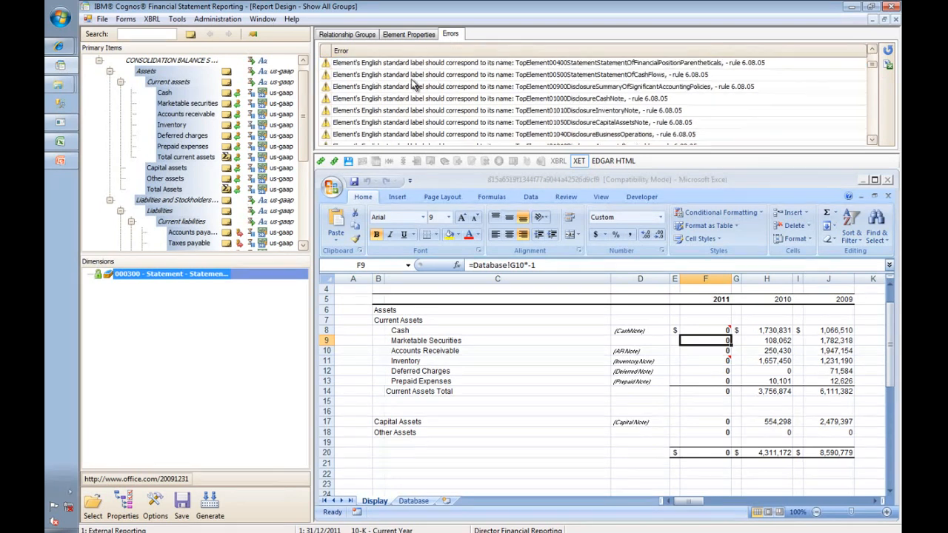
scroll(460, 98, "down", 5)
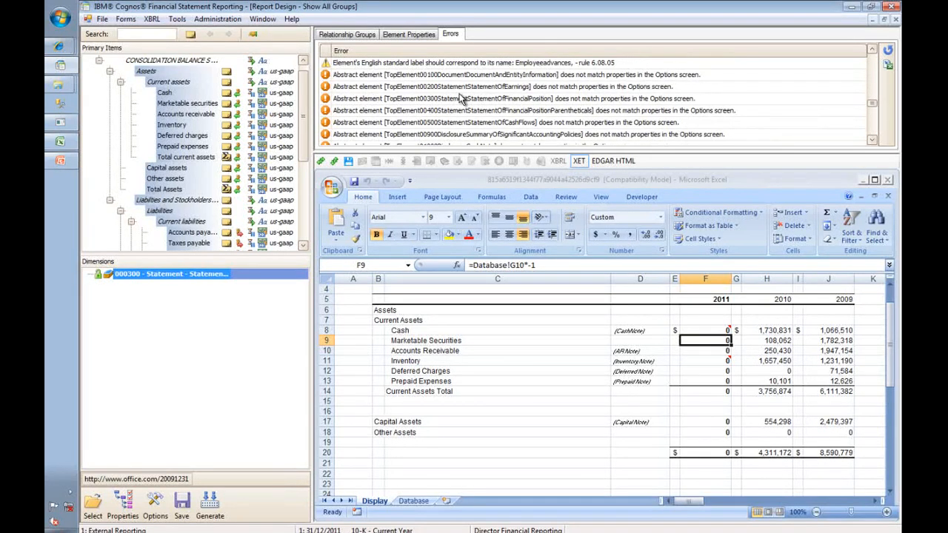
scroll(460, 98, "down", 5)
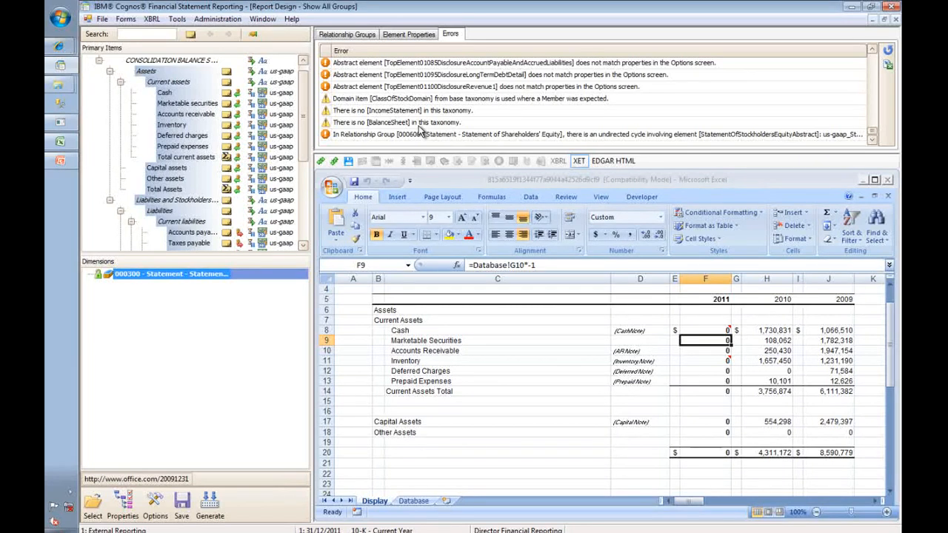
Close the taxonomy editor and open the Property Plant and Equipment note's Excel object without saving the report changes
left_click(579, 163)
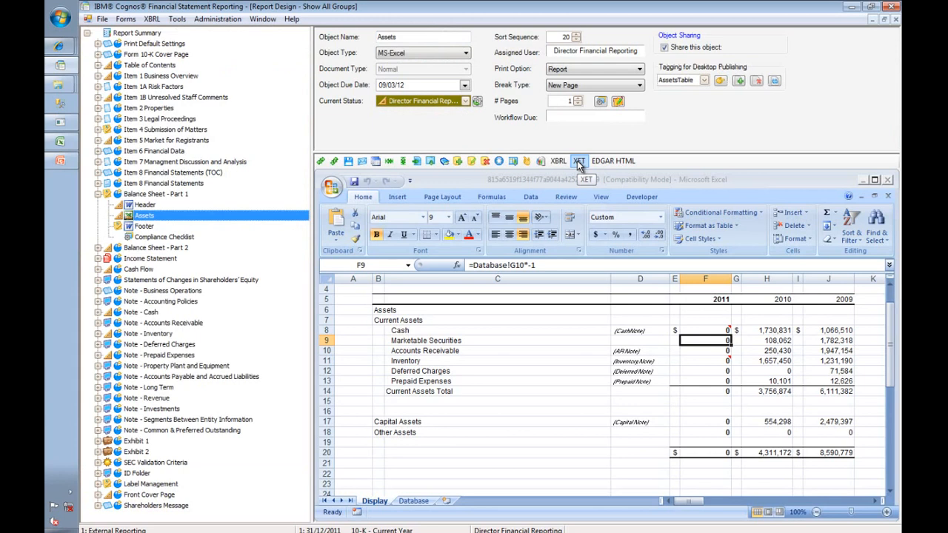
left_click(97, 366)
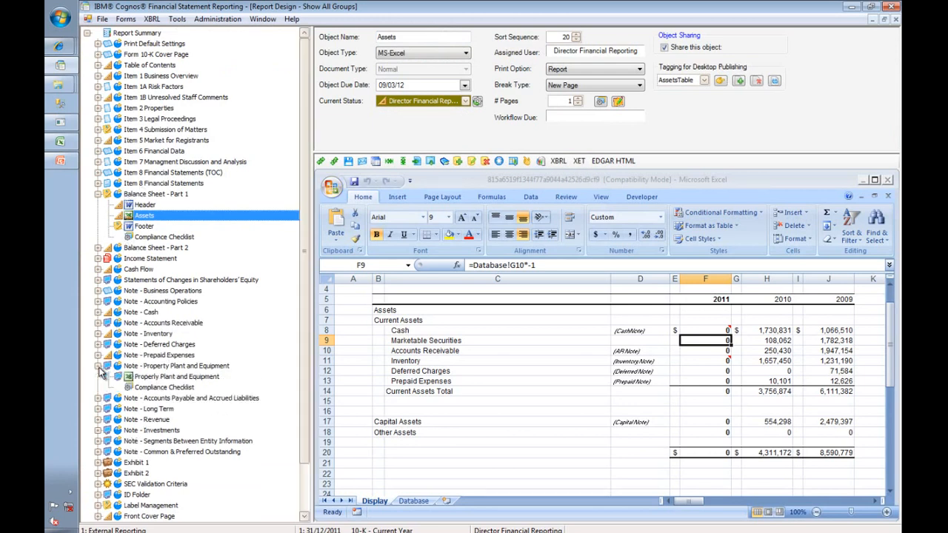
left_click(180, 376)
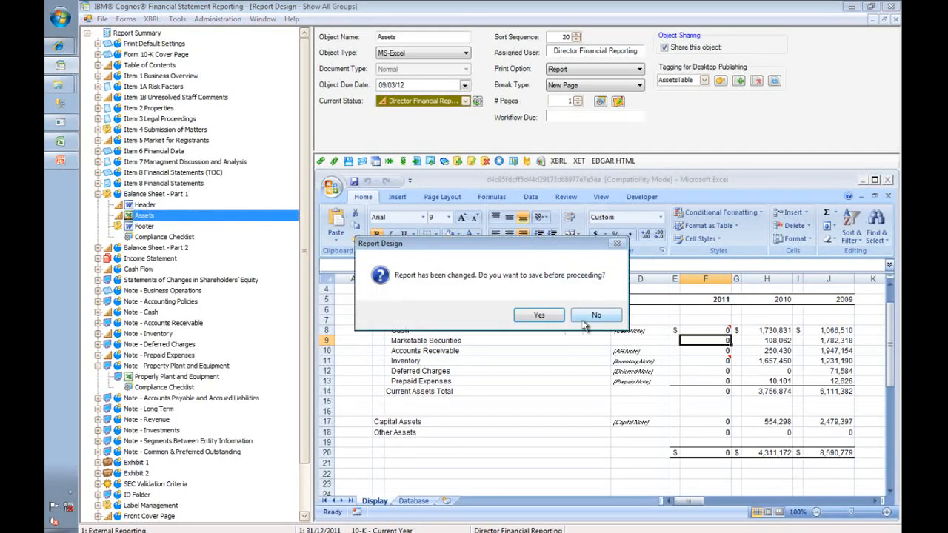
left_click(585, 318)
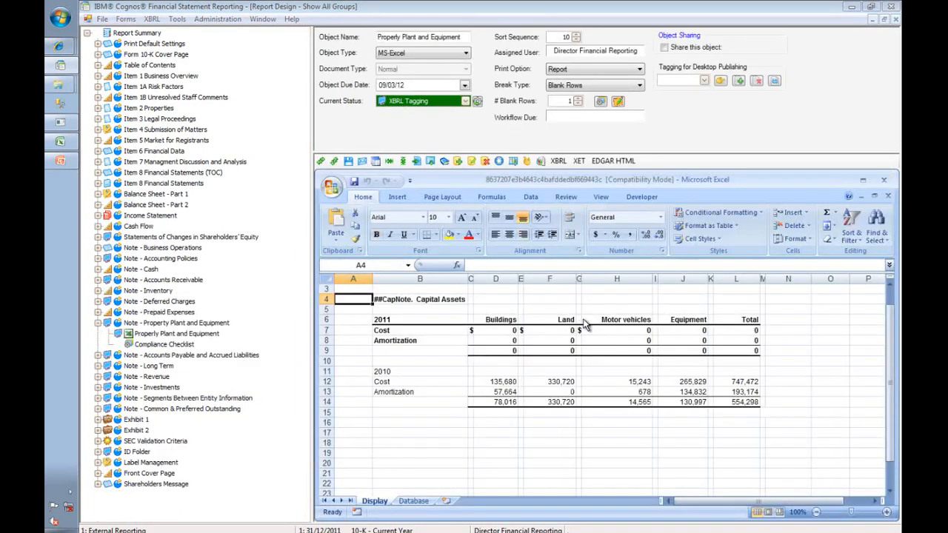
Show the note's XBRL tagging view with the 001055 Capital Assets Note (Detail) role and expand it down to its line items
left_click(556, 162)
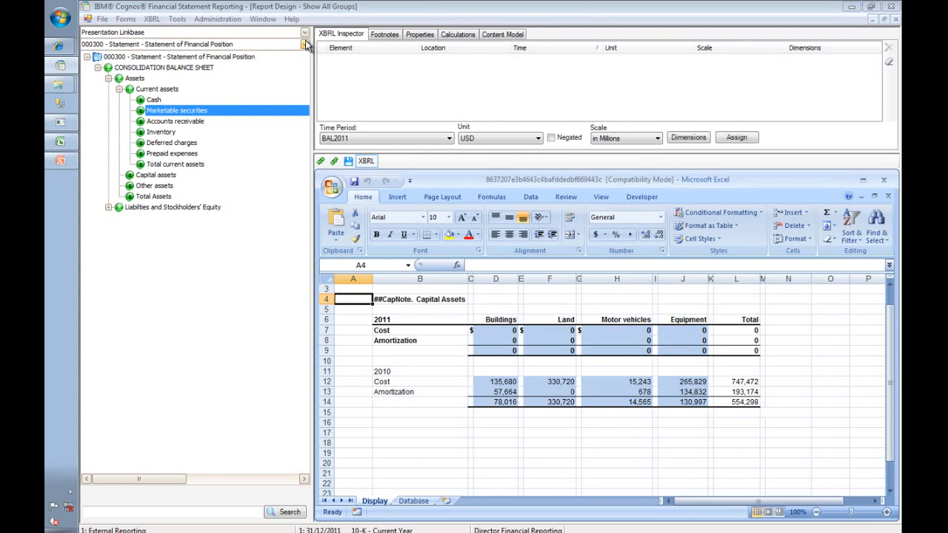
left_click(304, 44)
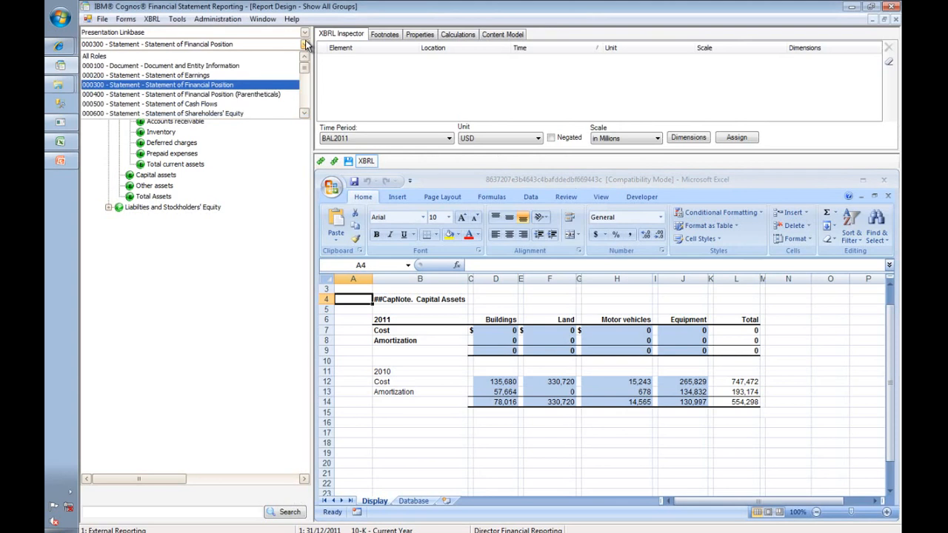
left_click_drag(305, 67, 303, 92)
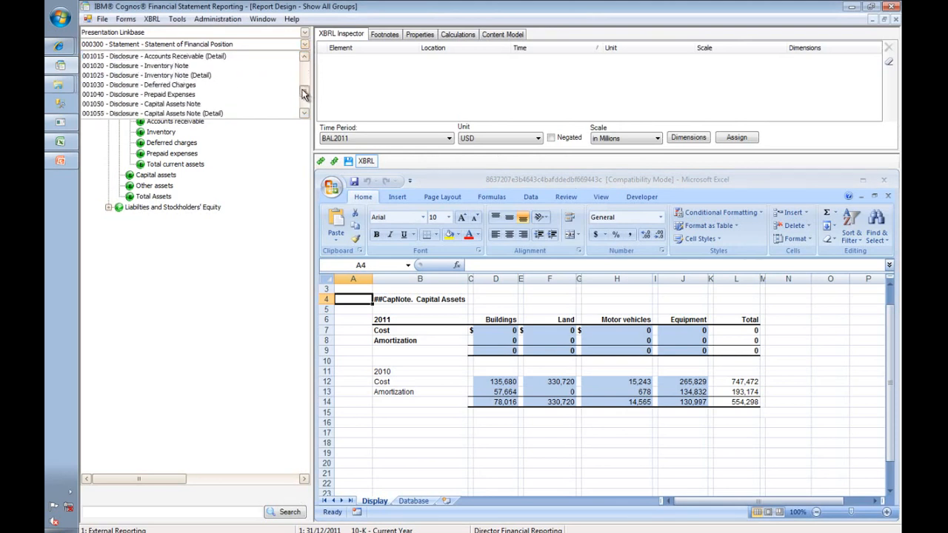
left_click(252, 111)
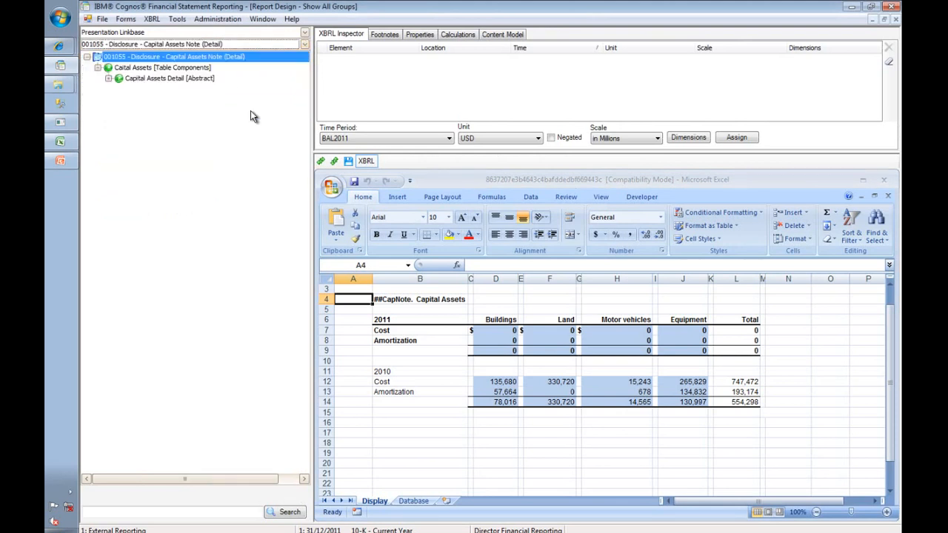
left_click(108, 78)
left_click(118, 89)
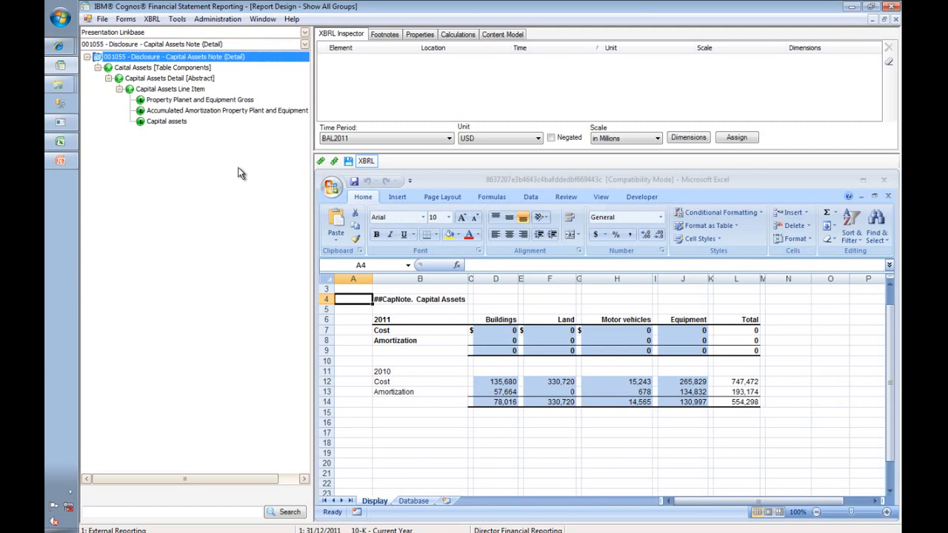
Review the dimension assigned to the 2011 Buildings cost value, cancel without changing it, and leave the note's XBRL tagging view
left_click(498, 334)
left_click(495, 332)
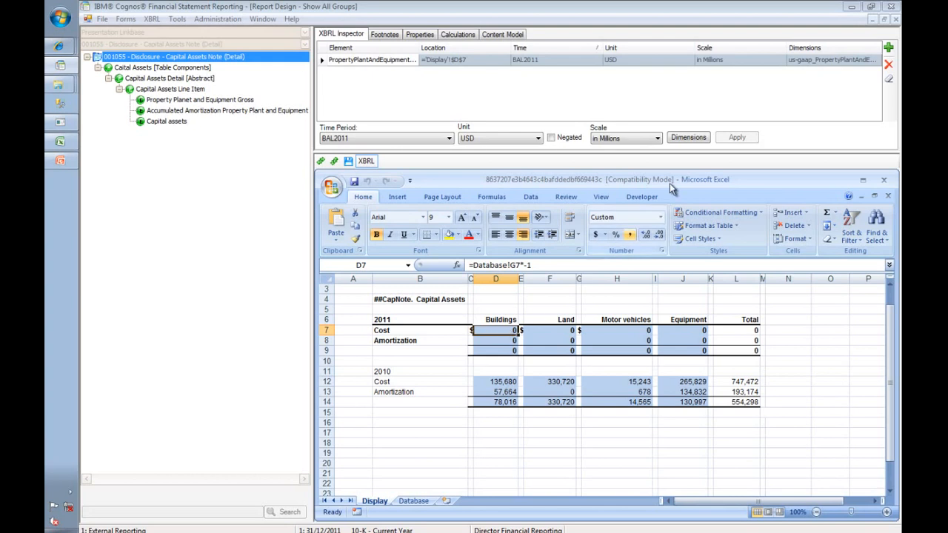
left_click(689, 140)
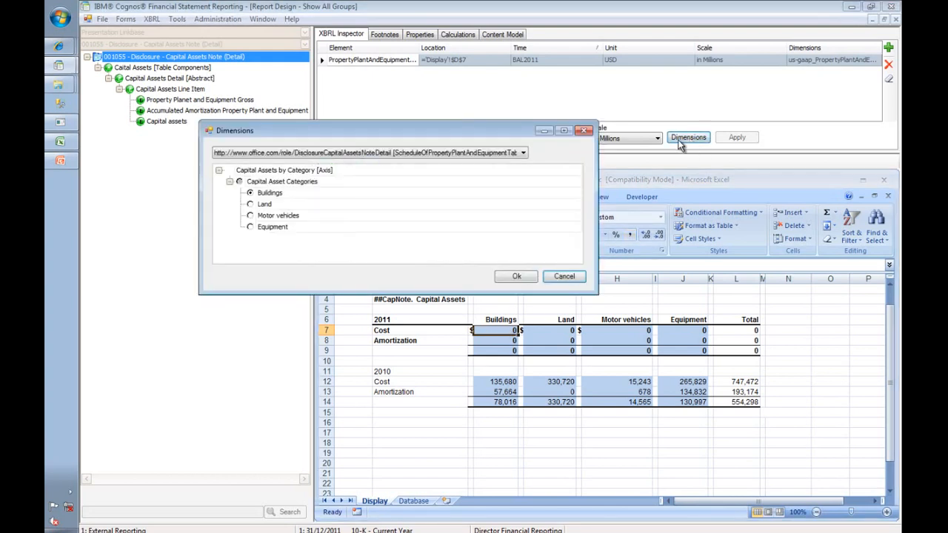
left_click_drag(498, 132, 522, 87)
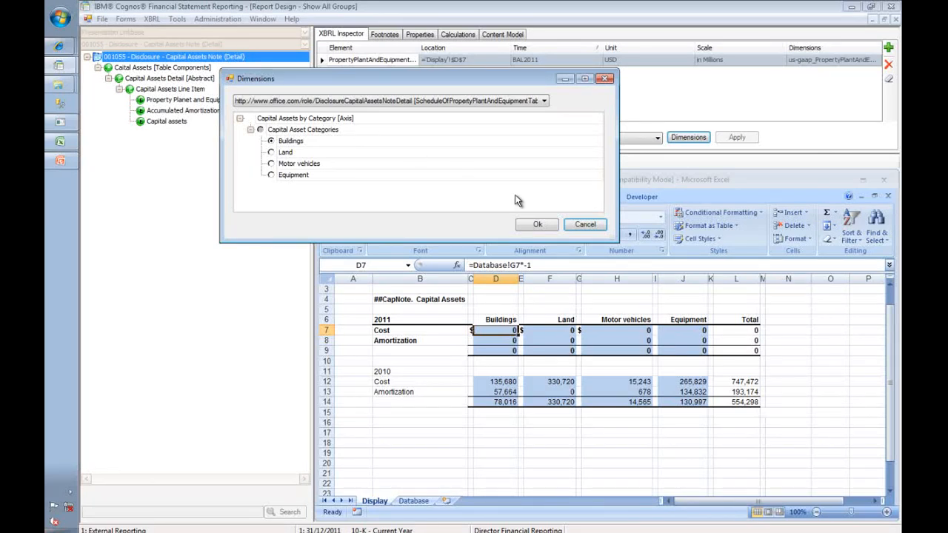
left_click(577, 225)
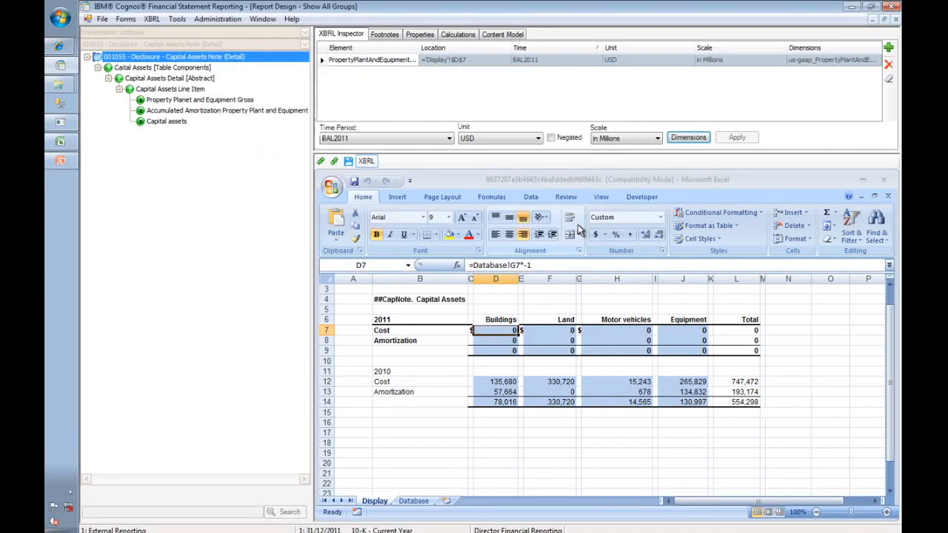
left_click(608, 174)
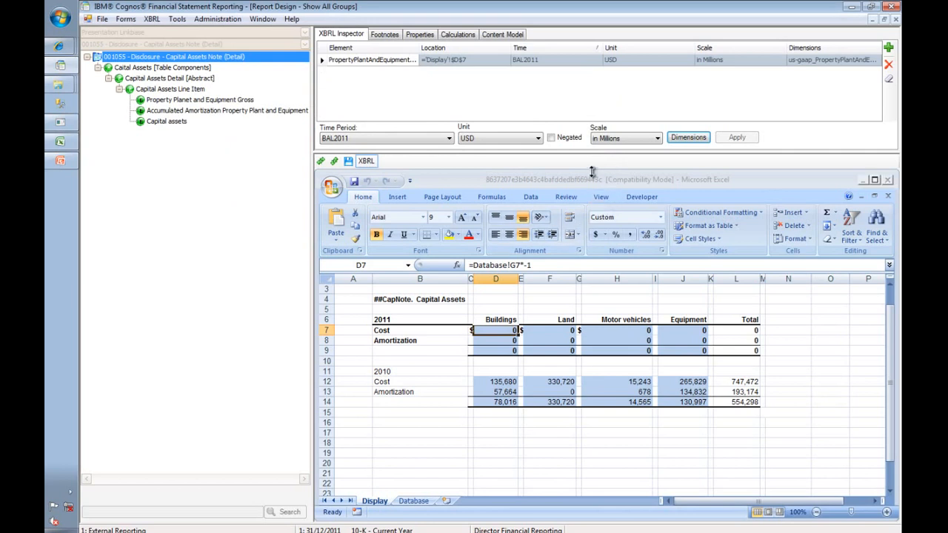
left_click(367, 161)
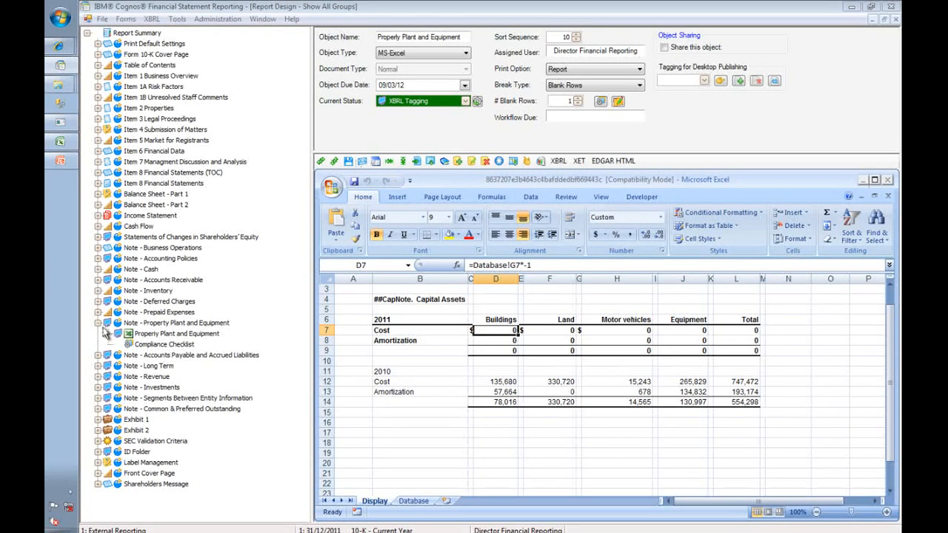
Open the Inventory note's Excel object in XBRL tagging view and show the 001025 Inventory Note (Detail) role, expanded through Merchandise Inventory Text
left_click(97, 290)
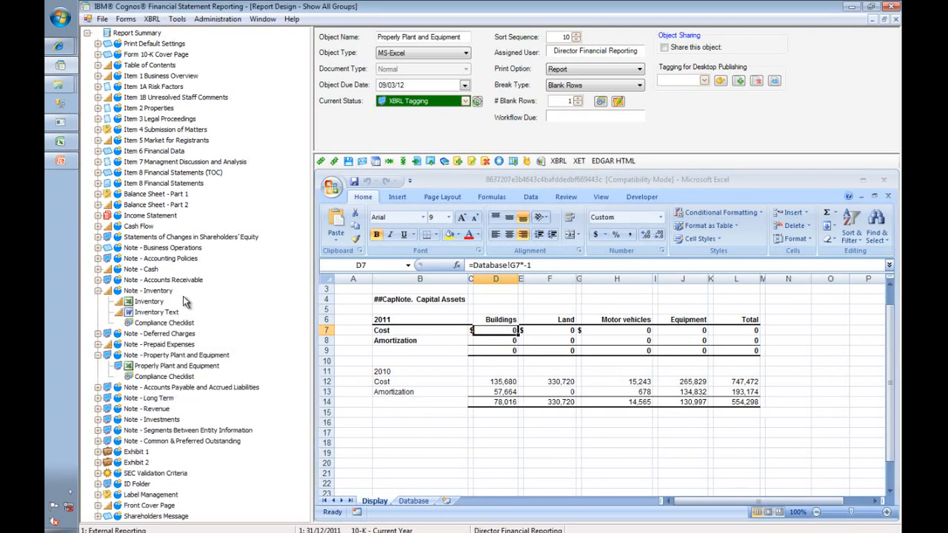
left_click(149, 302)
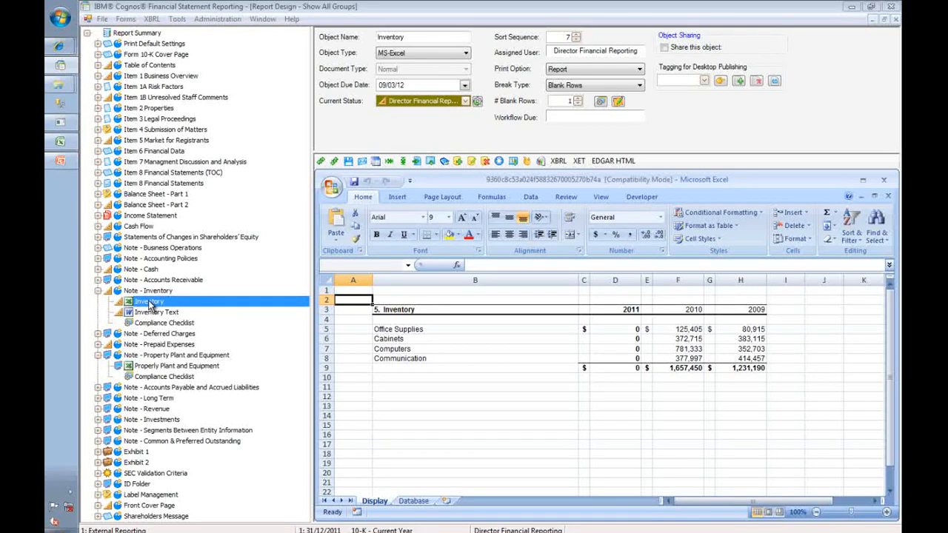
left_click(559, 161)
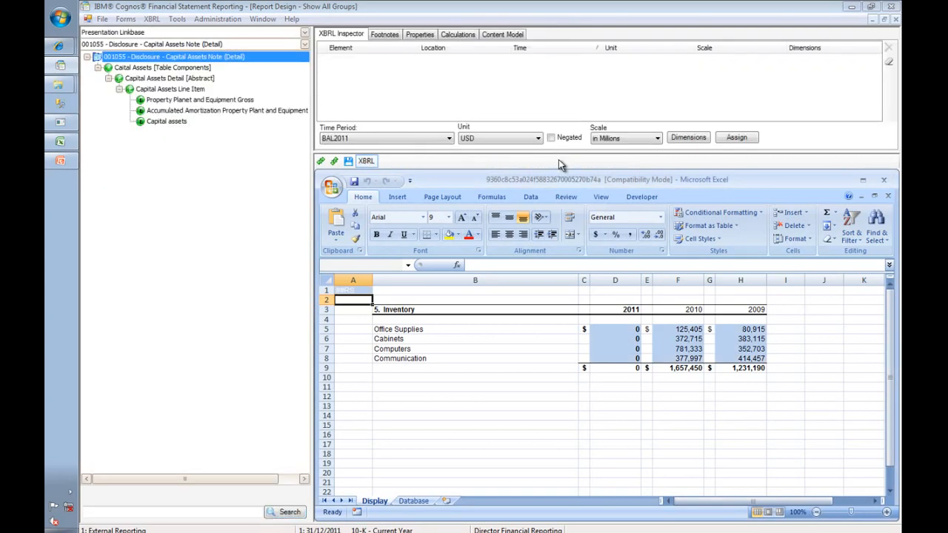
left_click(304, 44)
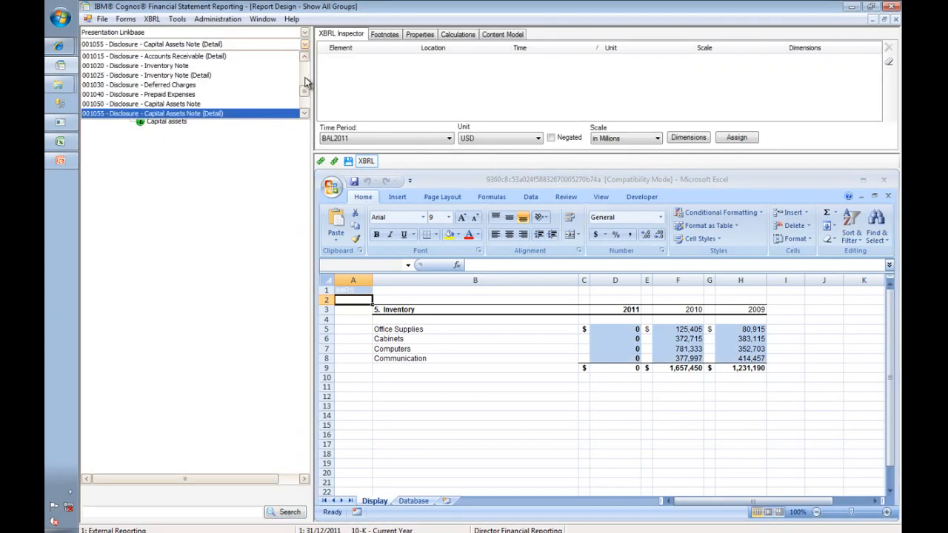
scroll(304, 94, "up", 1)
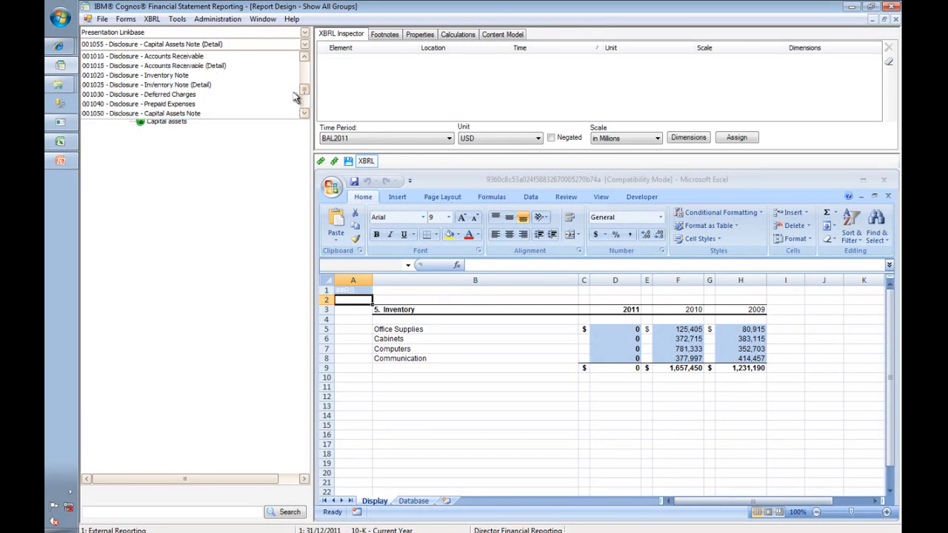
left_click(174, 86)
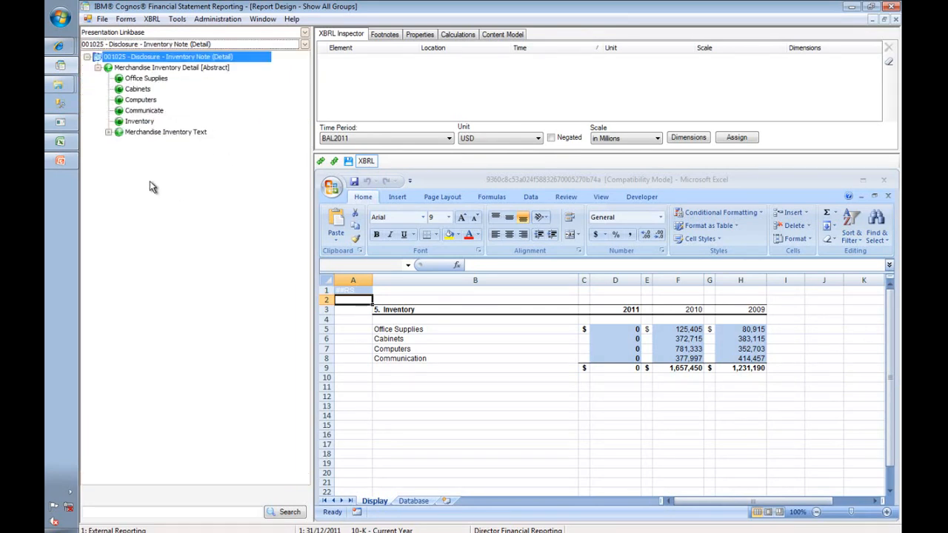
left_click(108, 132)
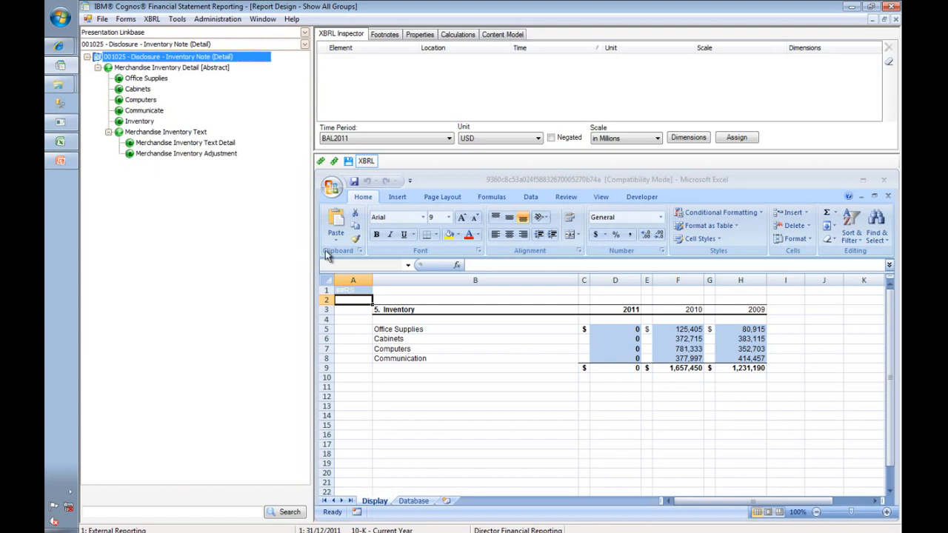
Inspect the XBRL tags assigned across cells A1 to H8 of the inventory table and leave the tagging view
left_click_drag(354, 290, 744, 359)
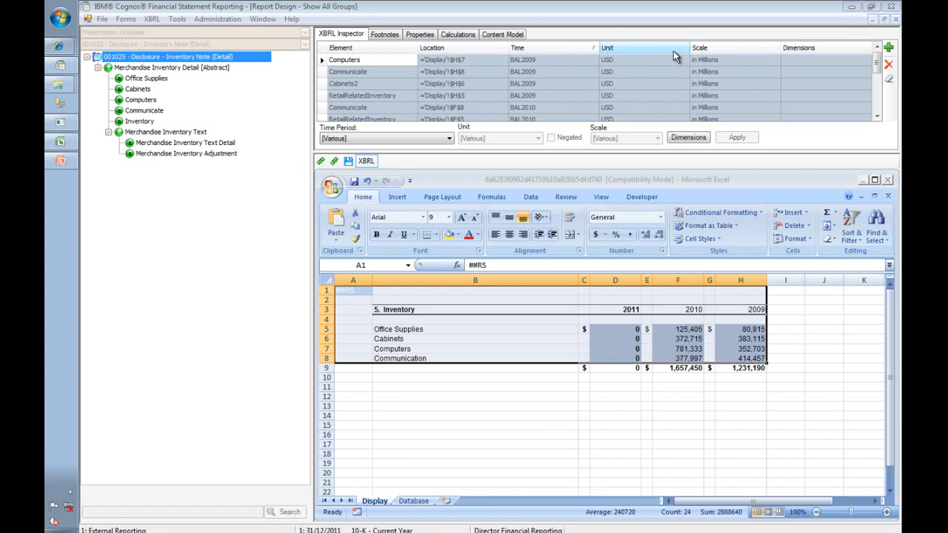
left_click(584, 152)
left_click(375, 163)
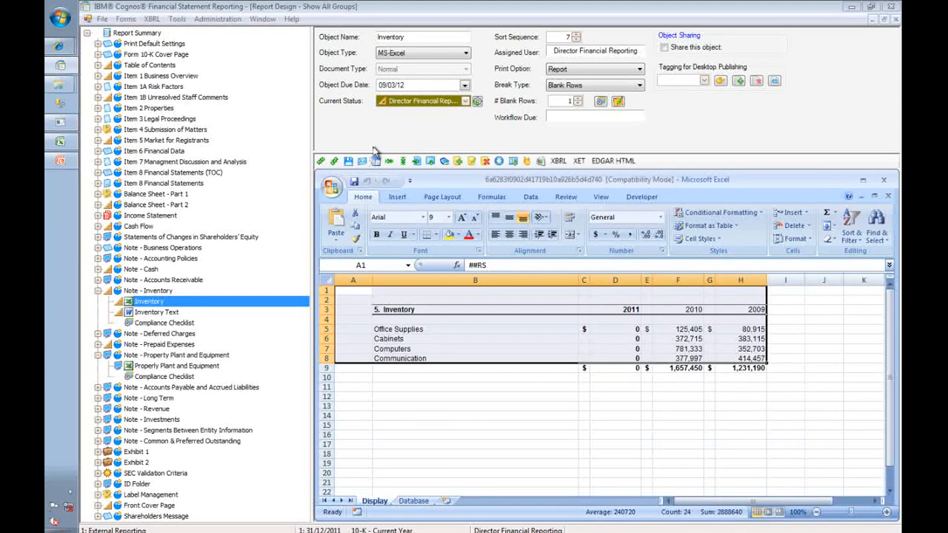
Insert a blank row above the Communication line in the inventory table
left_click(361, 351)
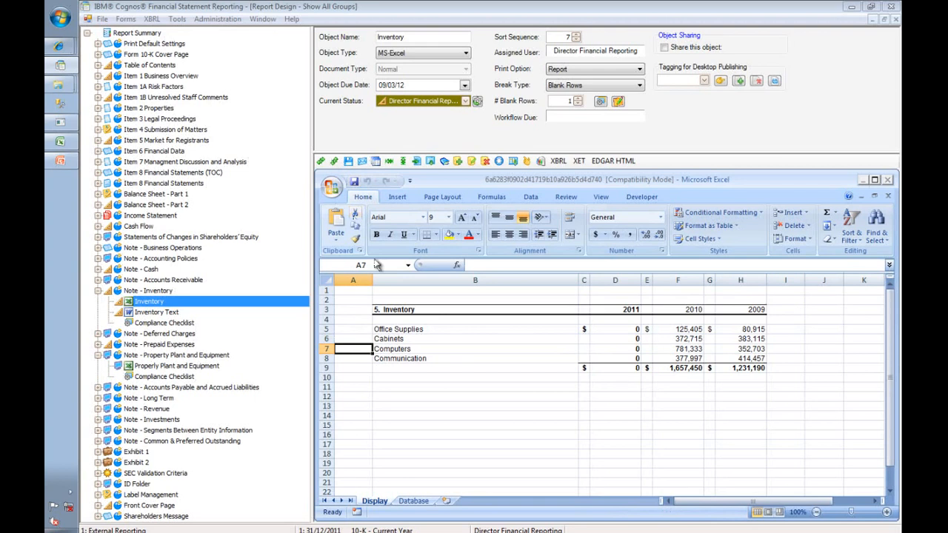
left_click(327, 358)
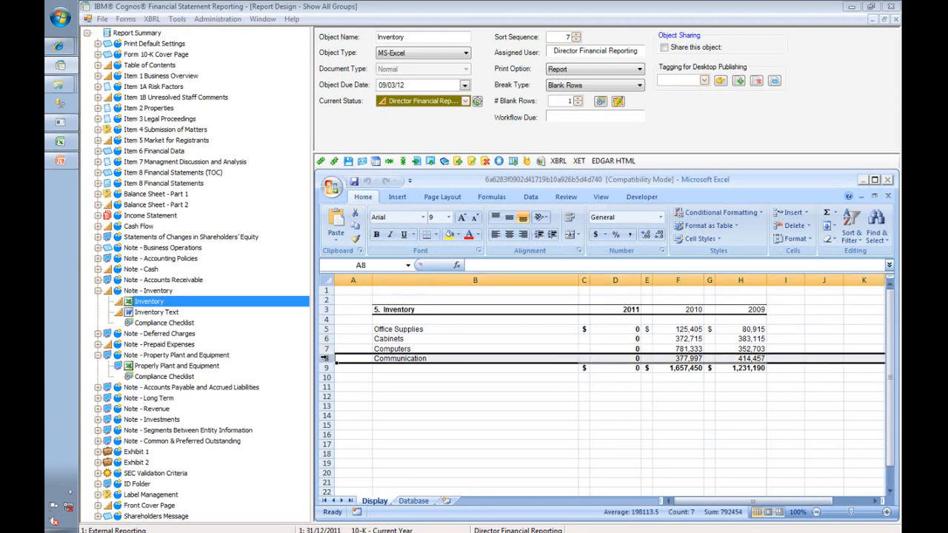
right_click(328, 359)
left_click(368, 419)
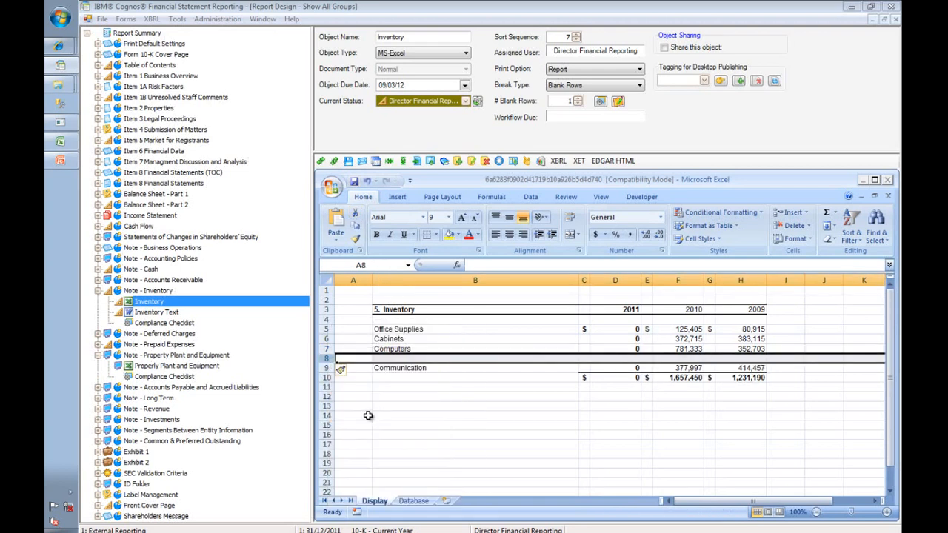
Label the inserted row's cell B8 "New Other Inventory" and save the Inventory object
left_click(400, 358)
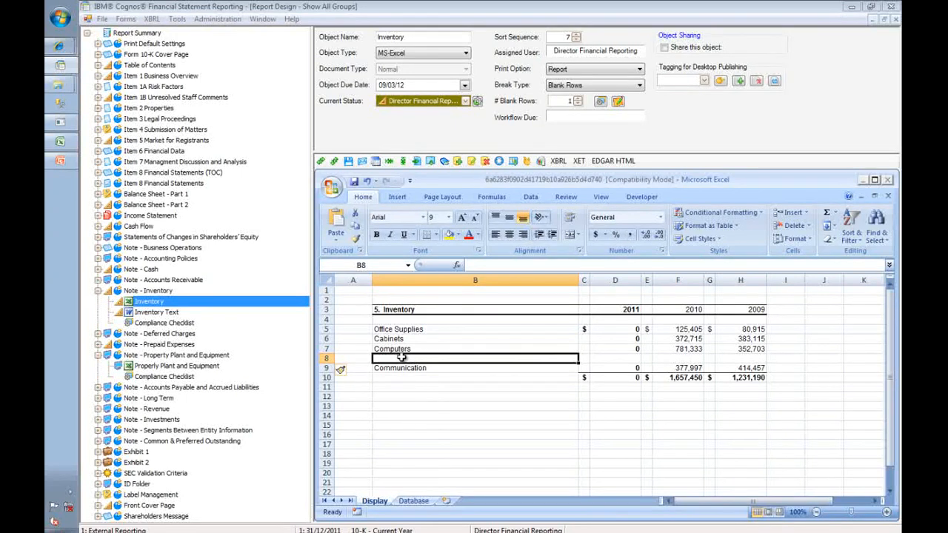
type("New")
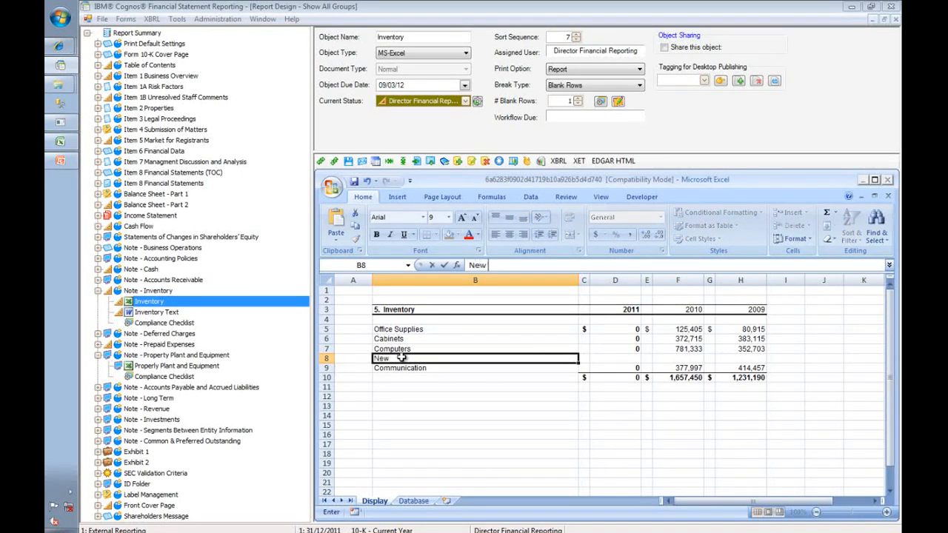
type(" Other Inventory")
left_click(468, 360)
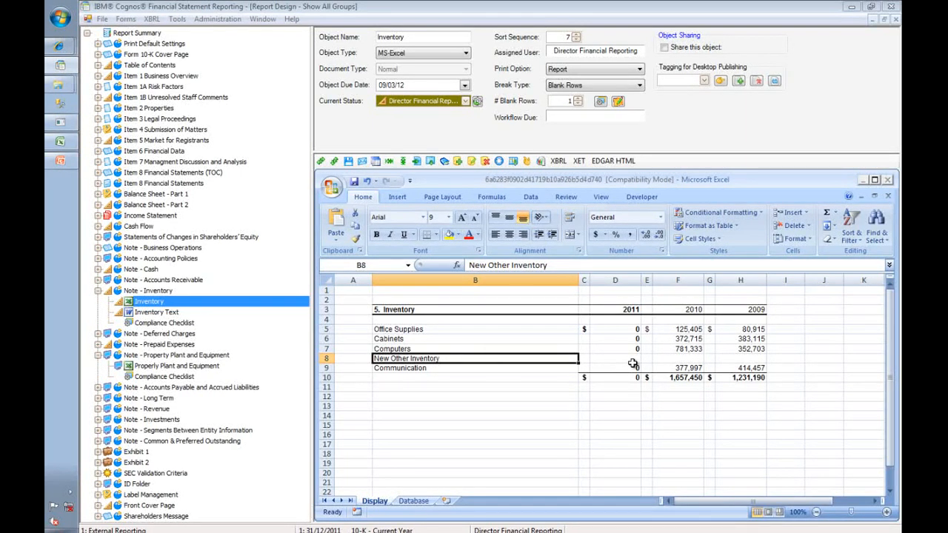
left_click(351, 162)
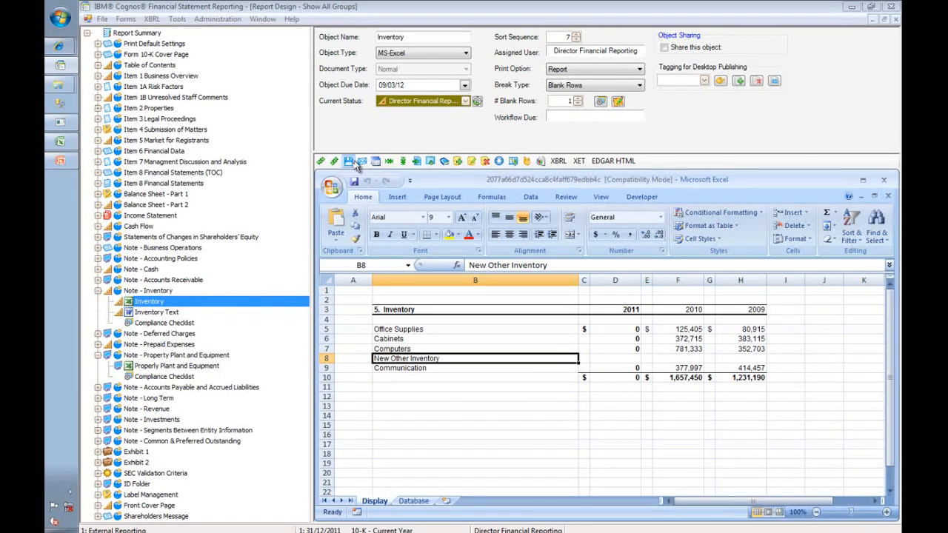
Show the XBRL taxonomy editor and bring up the list of available taxonomies, discarding the unsaved taxonomy changes
left_click(578, 162)
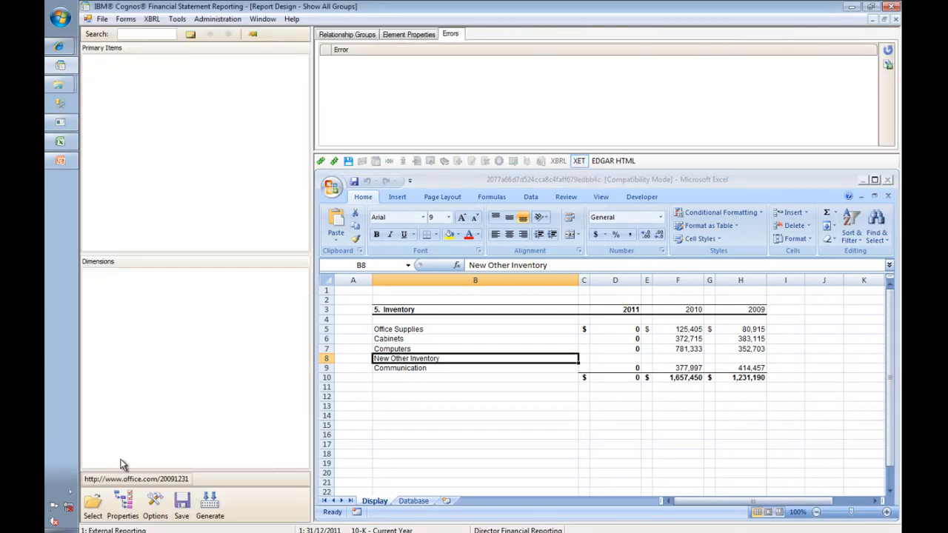
left_click(93, 509)
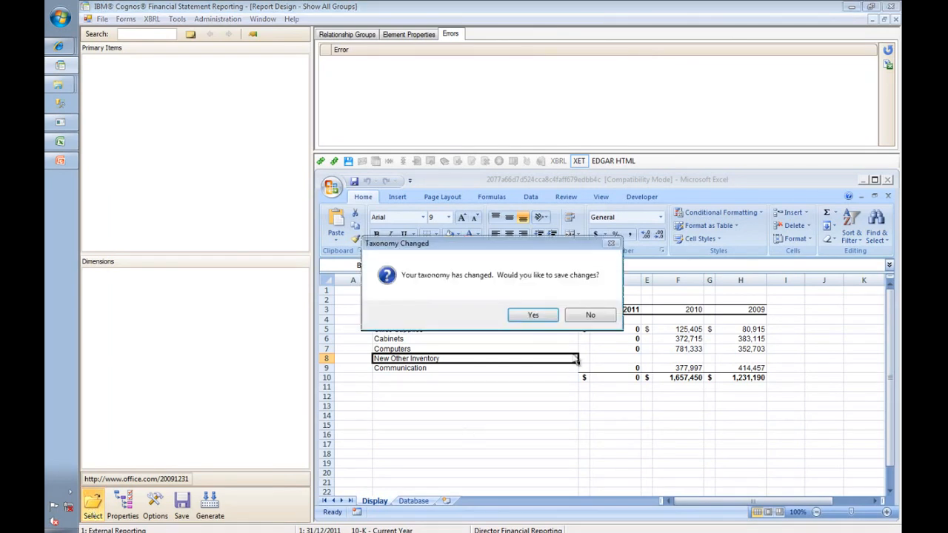
left_click(584, 318)
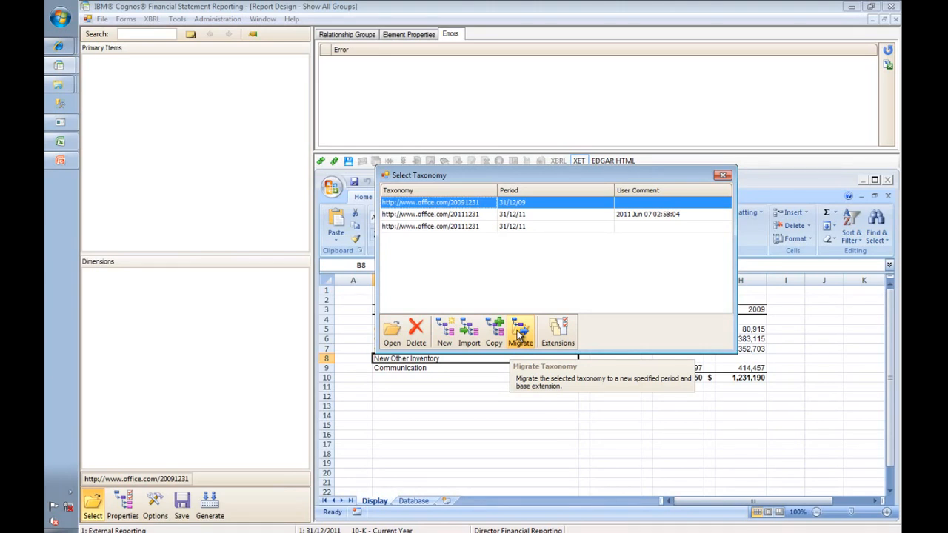
Review the migration wizard's namespace and submission type pages for the 31/12/09 taxonomy and cancel the migration
left_click(474, 218)
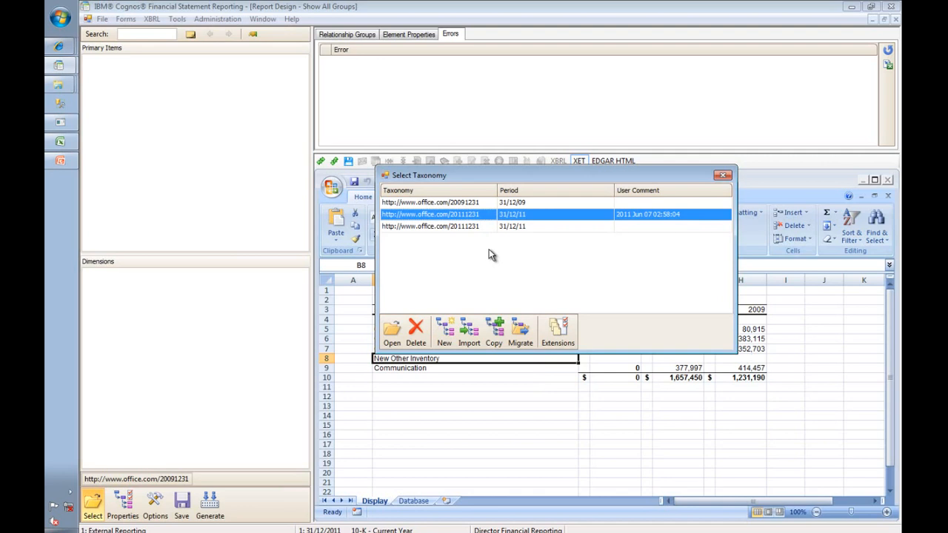
left_click(501, 204)
left_click(519, 333)
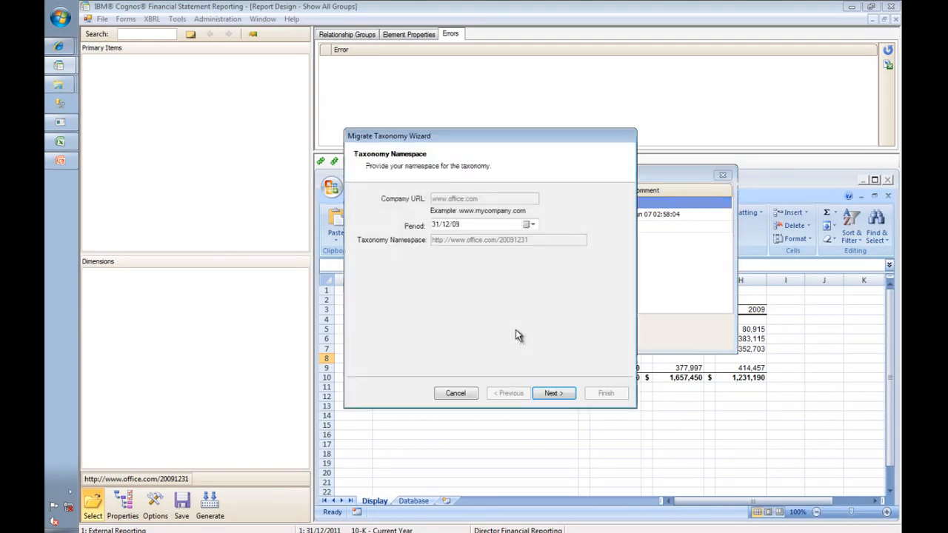
left_click(552, 395)
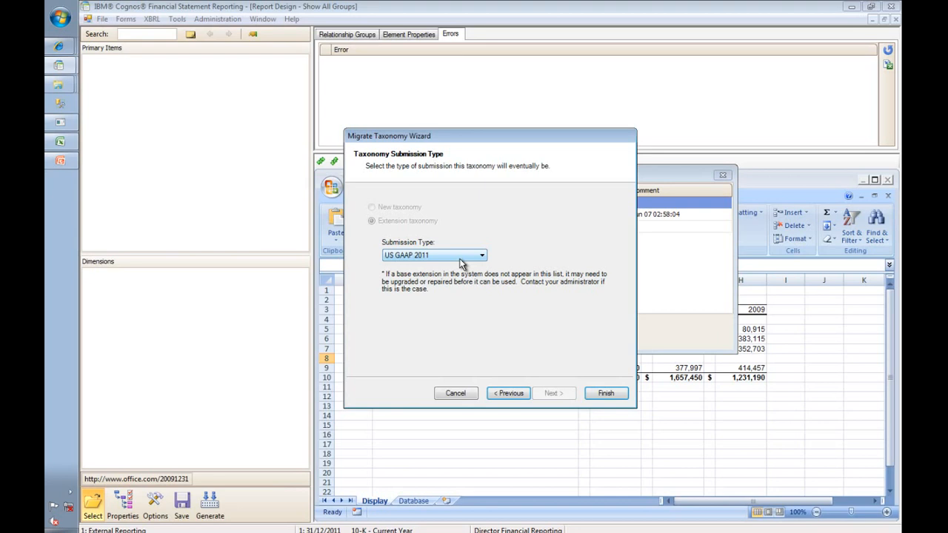
left_click(468, 398)
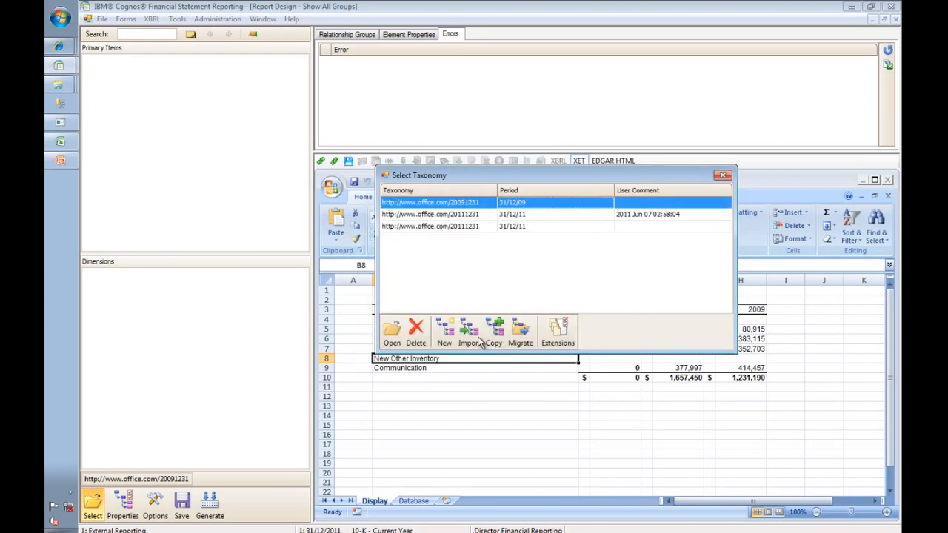
left_click(475, 215)
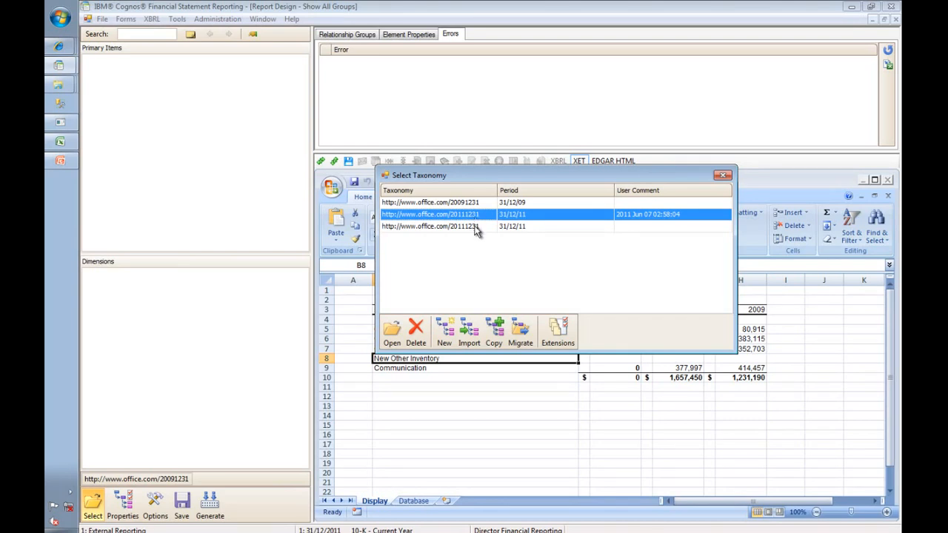
left_click(476, 227)
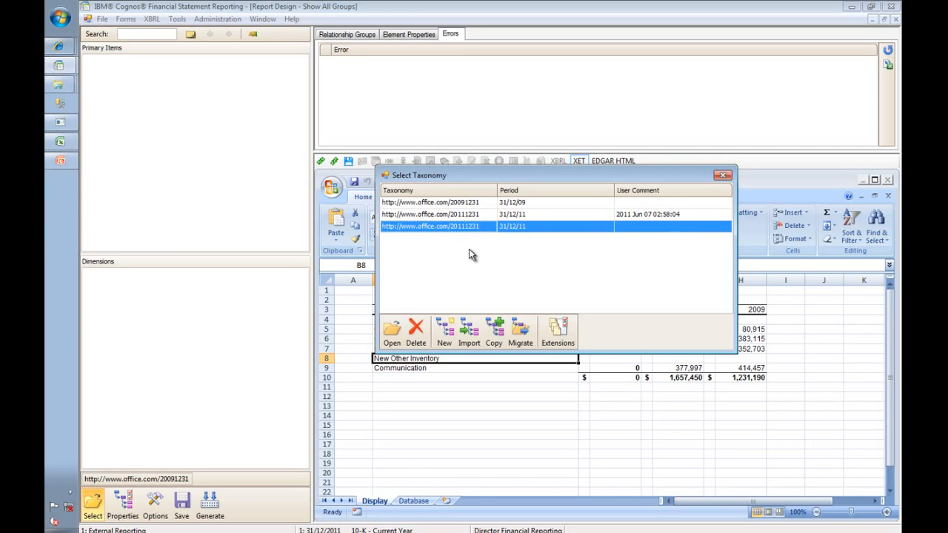
left_click(391, 334)
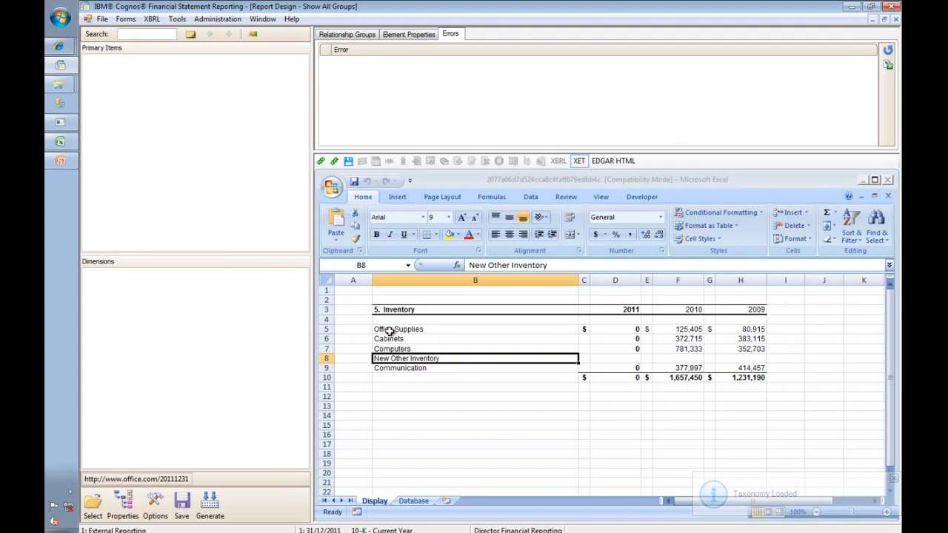
Display the 001025 Inventory Note (Detail) relationship group in the taxonomy editor
left_click(365, 35)
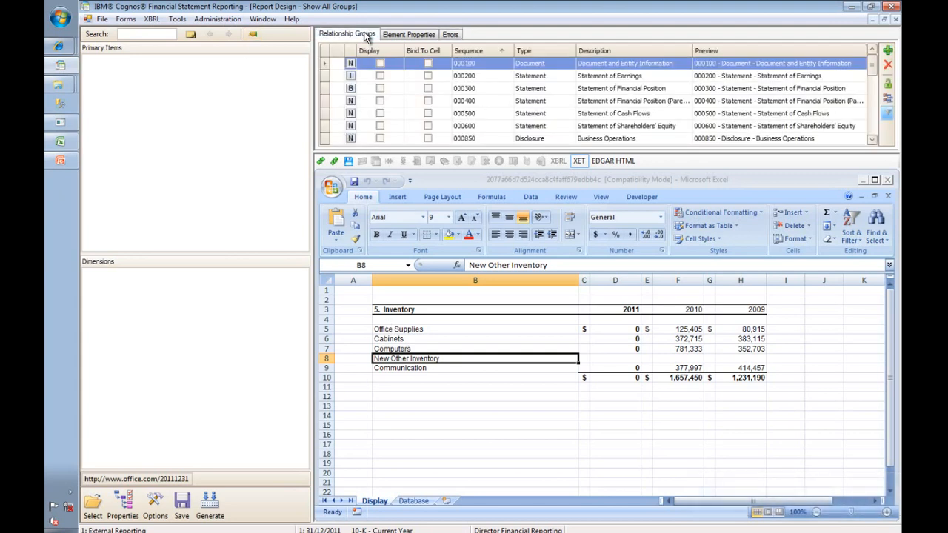
left_click_drag(876, 68, 876, 103)
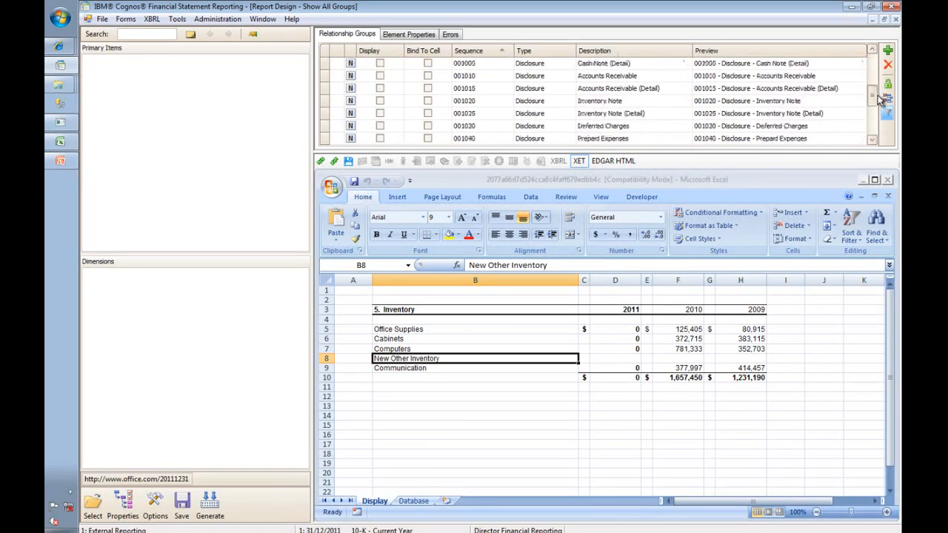
left_click(382, 117)
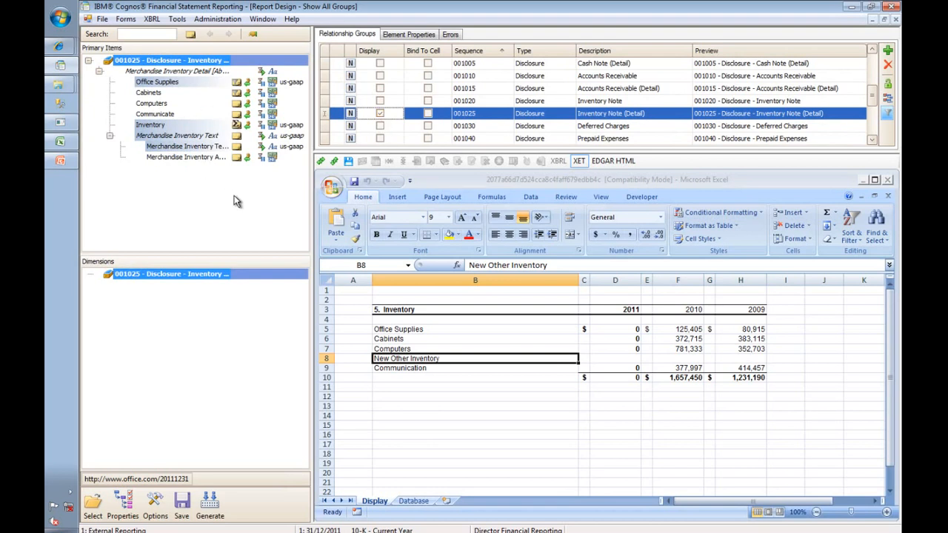
Check out the 001025 relationship group and search for "Other Inventory" as a child with bound label under Merchandise Inventory Detail
left_click(888, 84)
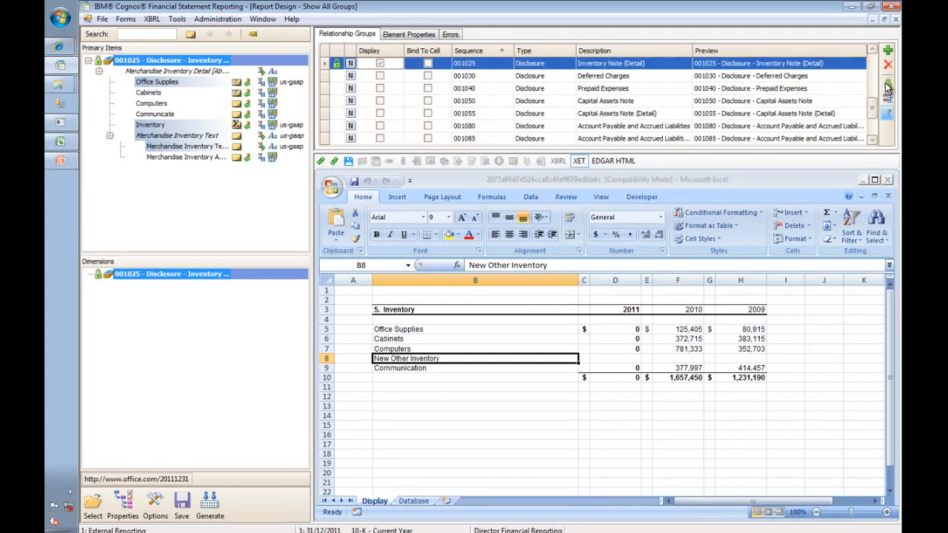
right_click(176, 71)
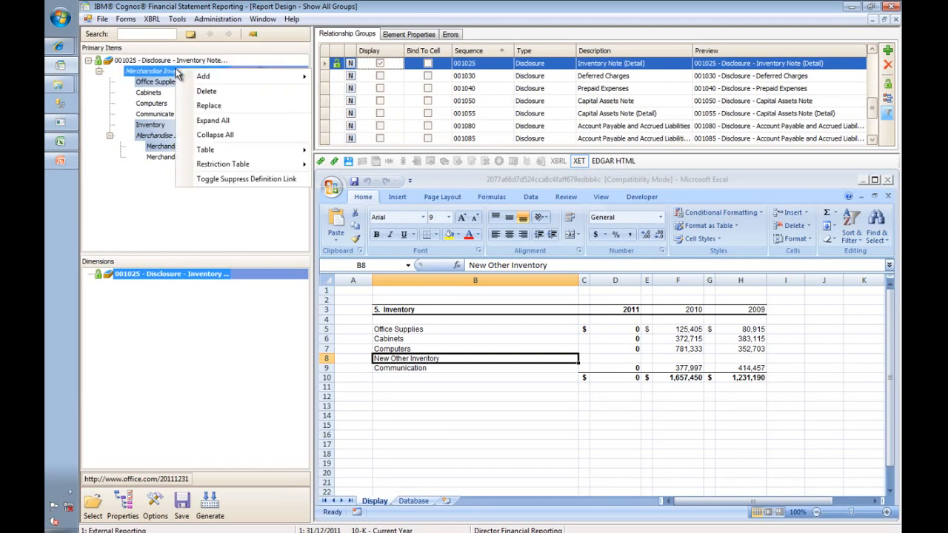
mouse_move(224, 80)
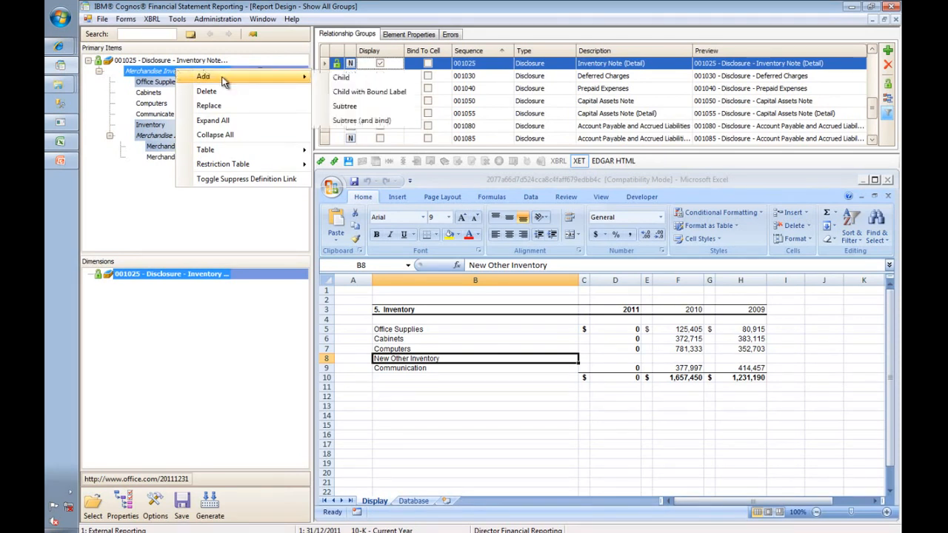
left_click(361, 95)
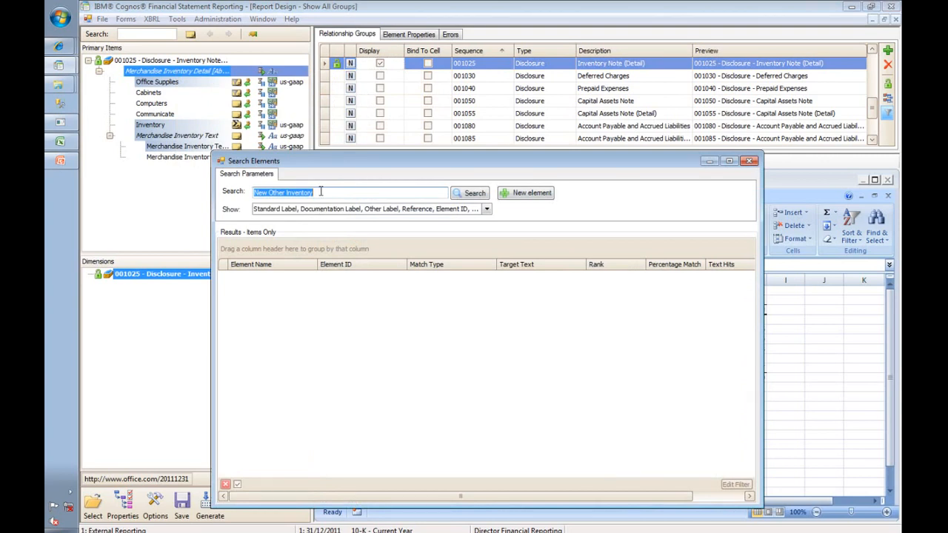
left_click_drag(271, 192, 245, 195)
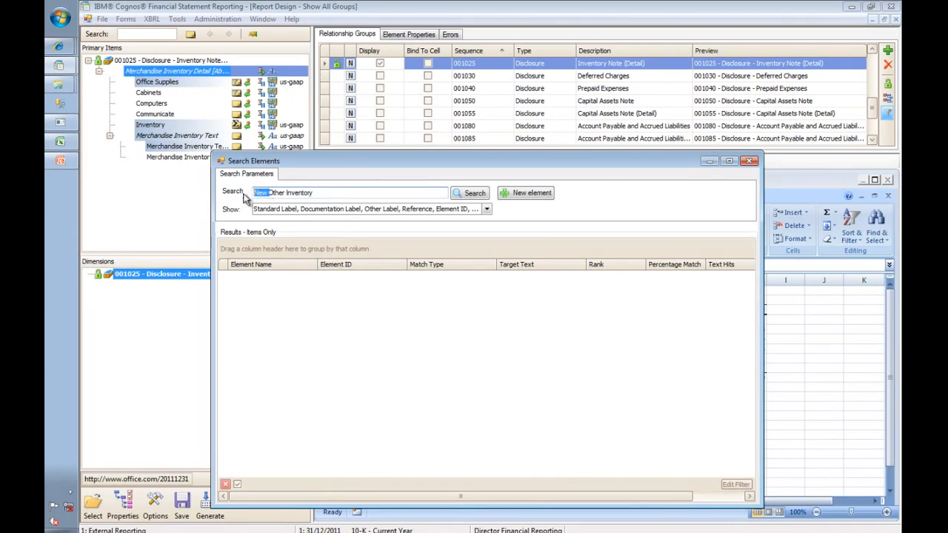
key("BackSpace")
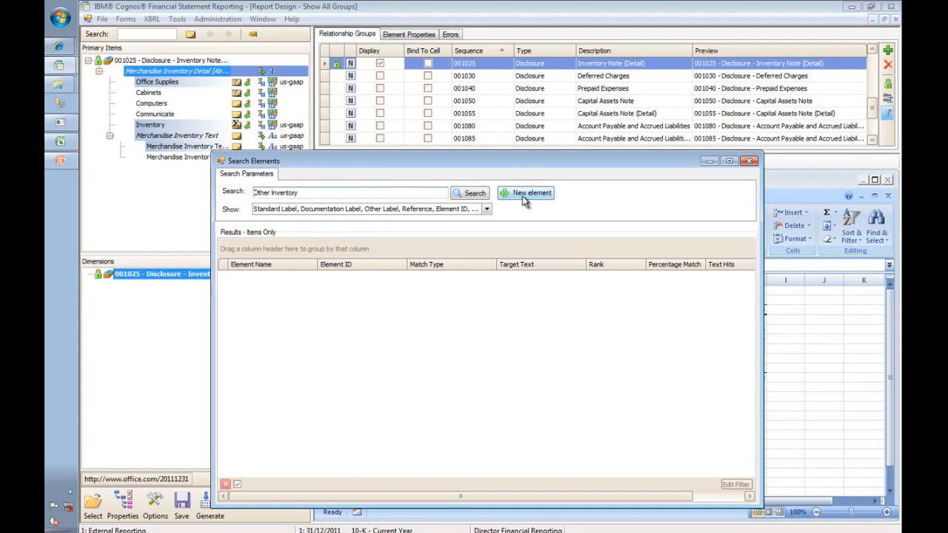
left_click(477, 194)
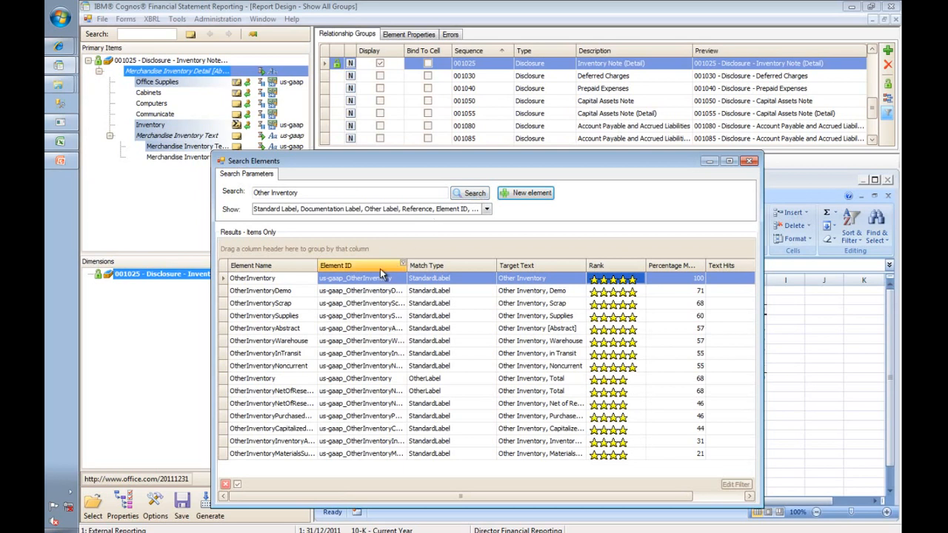
Review the properties of the us-gaap_OtherInventory element in the search results
right_click(370, 280)
left_click(390, 285)
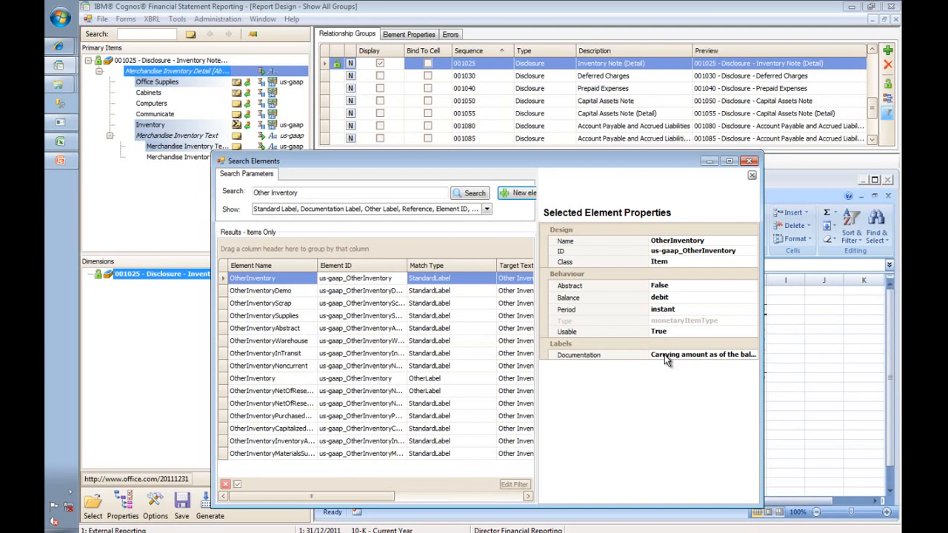
left_click(752, 175)
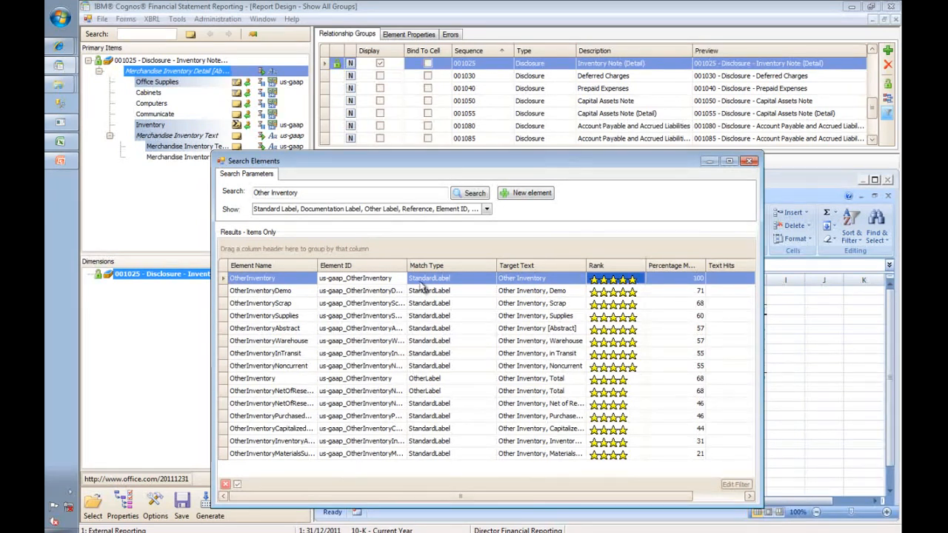
Add the us-gaap_OtherInventory element under Merchandise Inventory Detail and inspect its labels and their cell binding
double_click(370, 285)
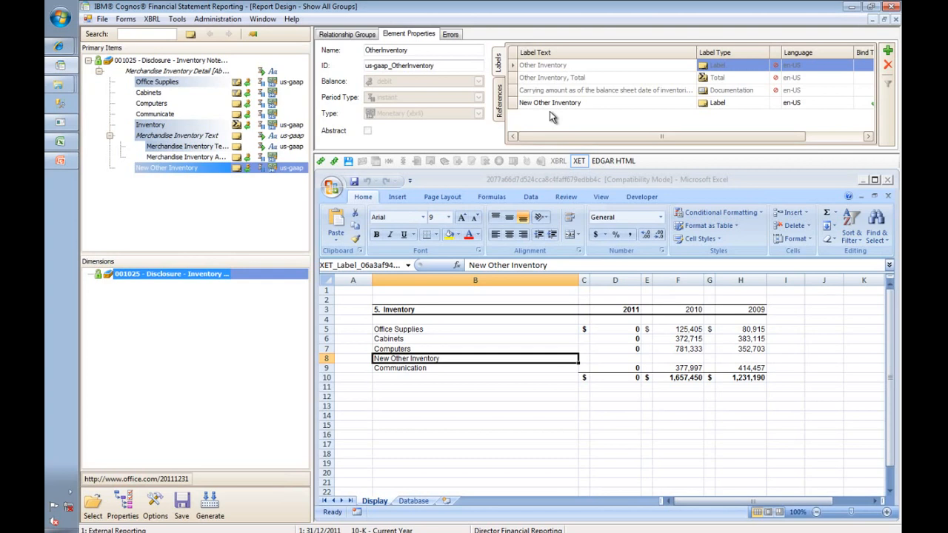
left_click_drag(585, 136, 639, 136)
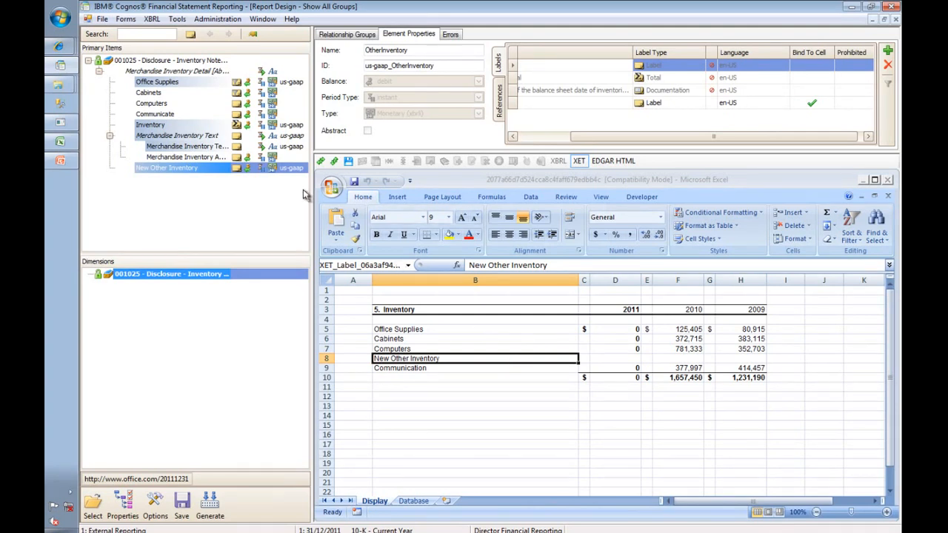
left_click_drag(603, 137, 550, 140)
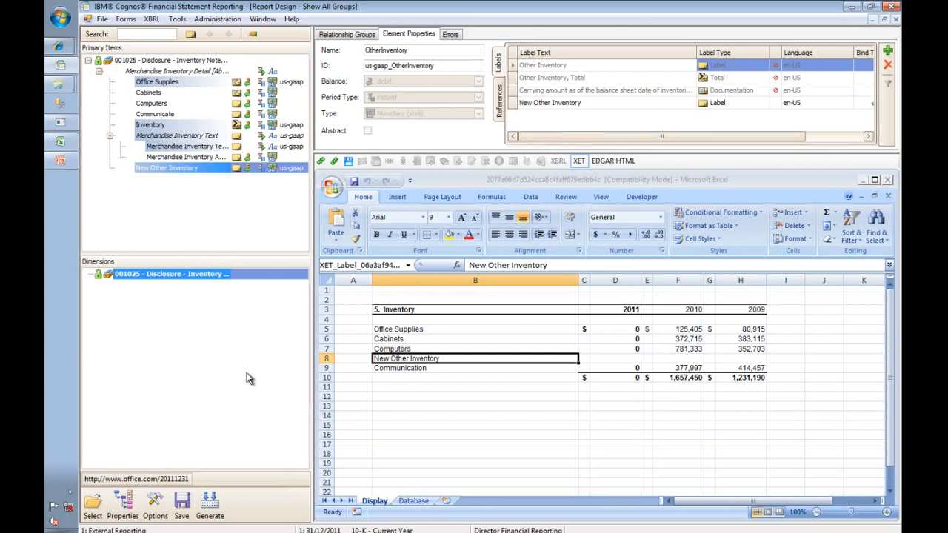
Check in the relationship groups and generate the taxonomy to the database in the existing Office-2011-CompleteMigration cache
left_click(210, 510)
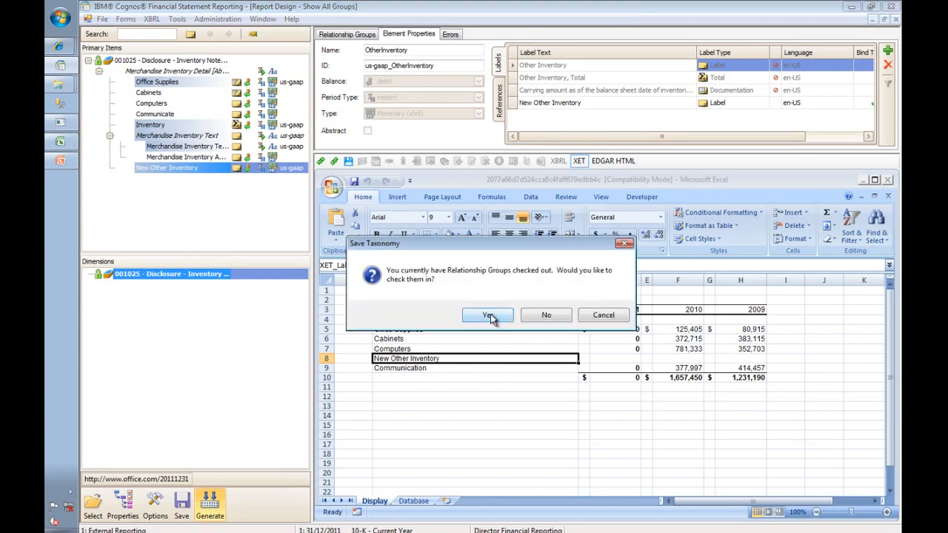
left_click(488, 315)
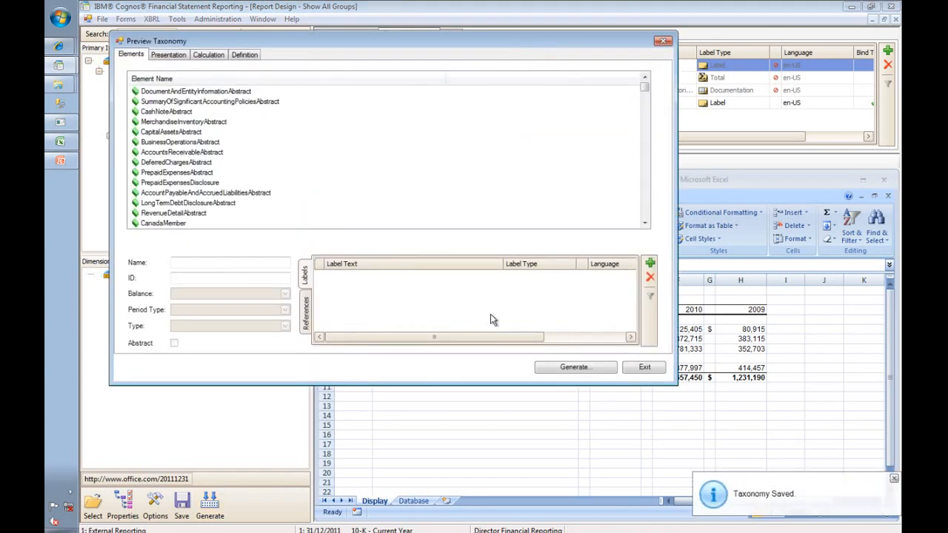
left_click(581, 371)
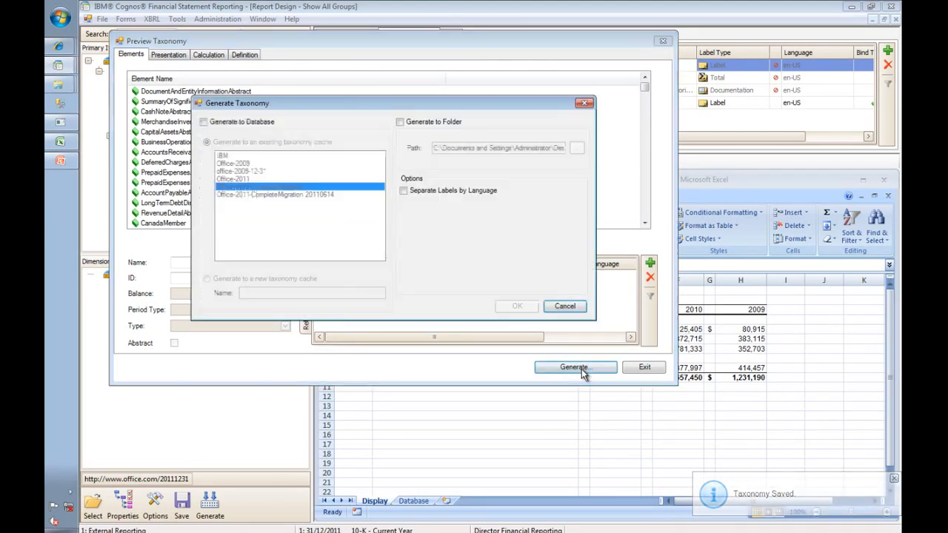
left_click(227, 123)
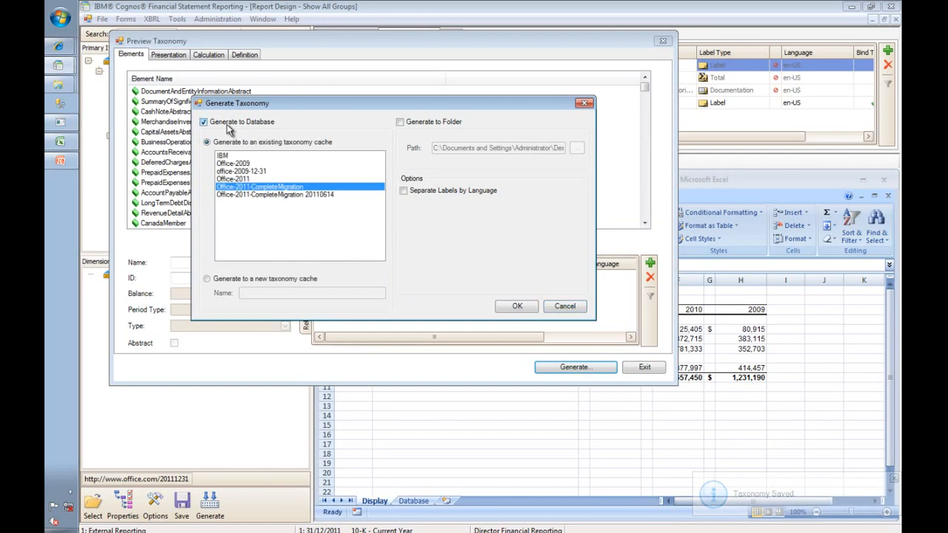
left_click(517, 306)
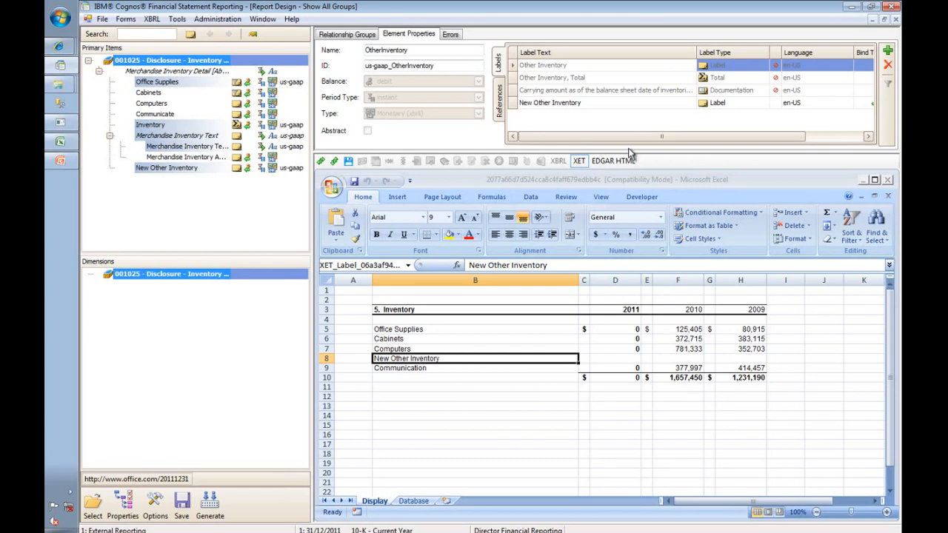
Leave taxonomy editing, load the regenerated taxonomy and switch the Inventory object to XBRL tagging
left_click(579, 162)
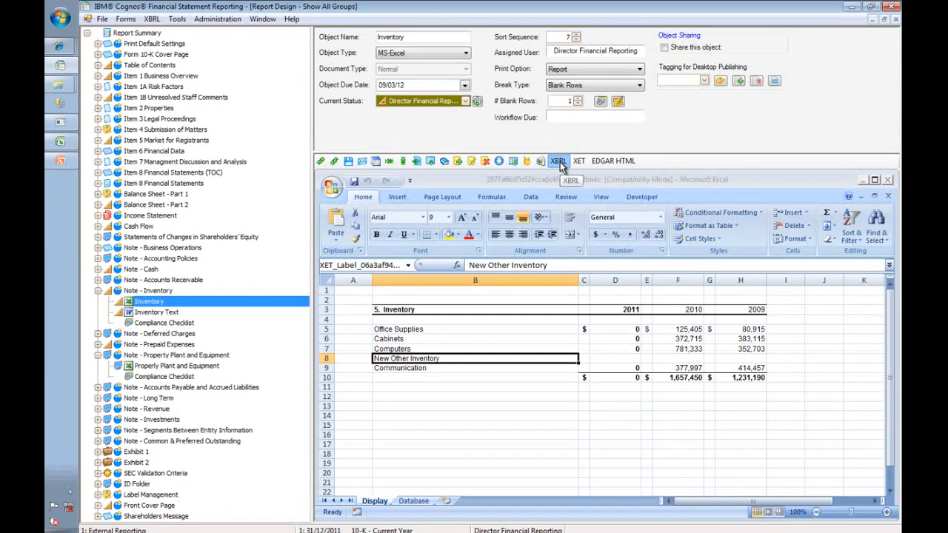
left_click(560, 162)
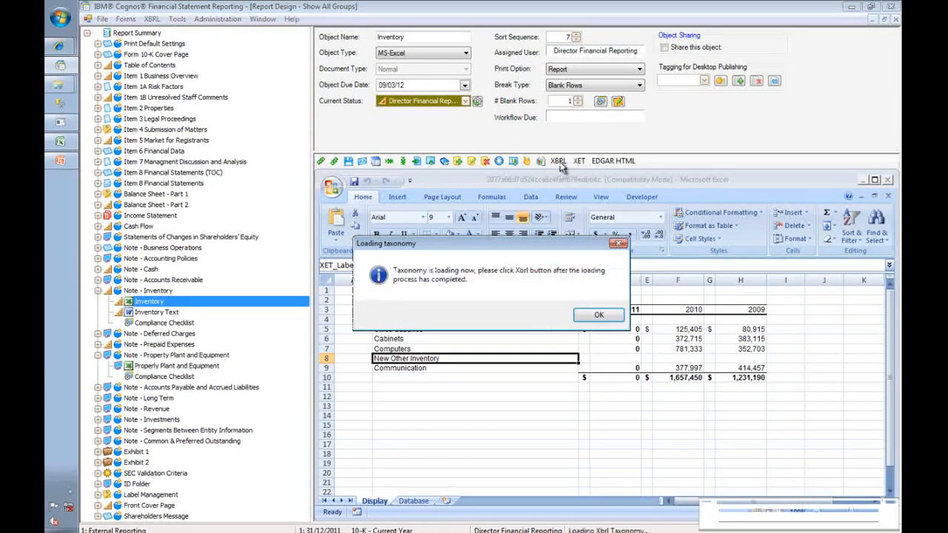
left_click(599, 316)
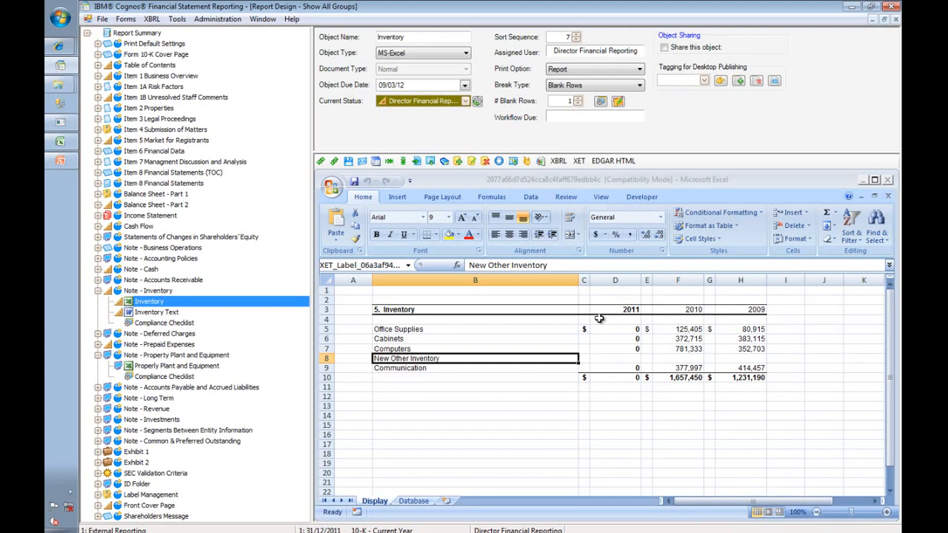
left_click(559, 163)
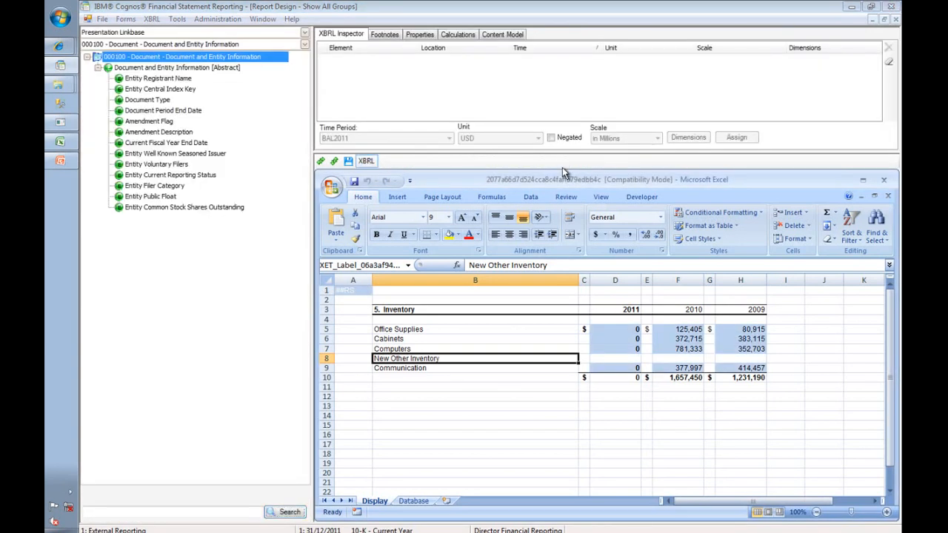
Tag cell D8 with New Other Inventory from the 001025 Inventory Note (Detail) role, using BAL2011, USD and in Millions
left_click(304, 44)
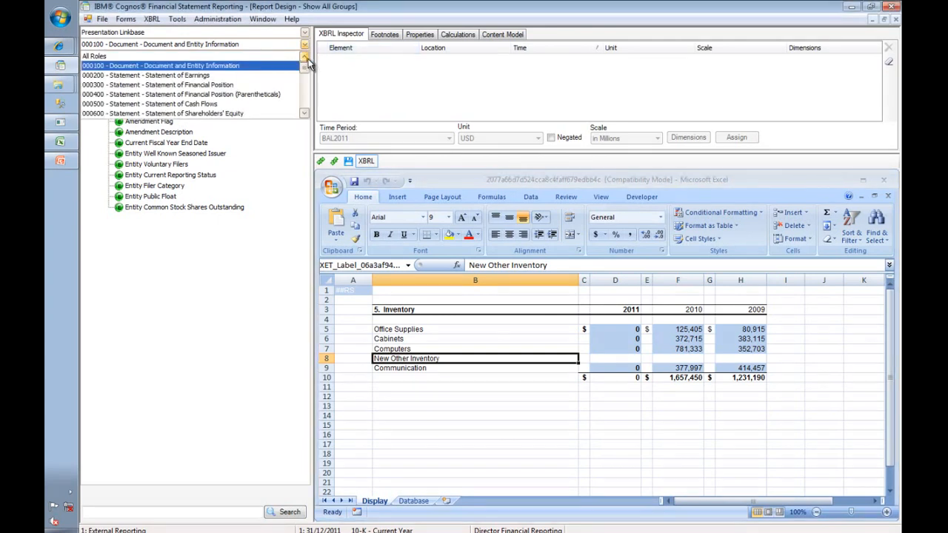
left_click_drag(308, 66, 308, 87)
left_click(231, 86)
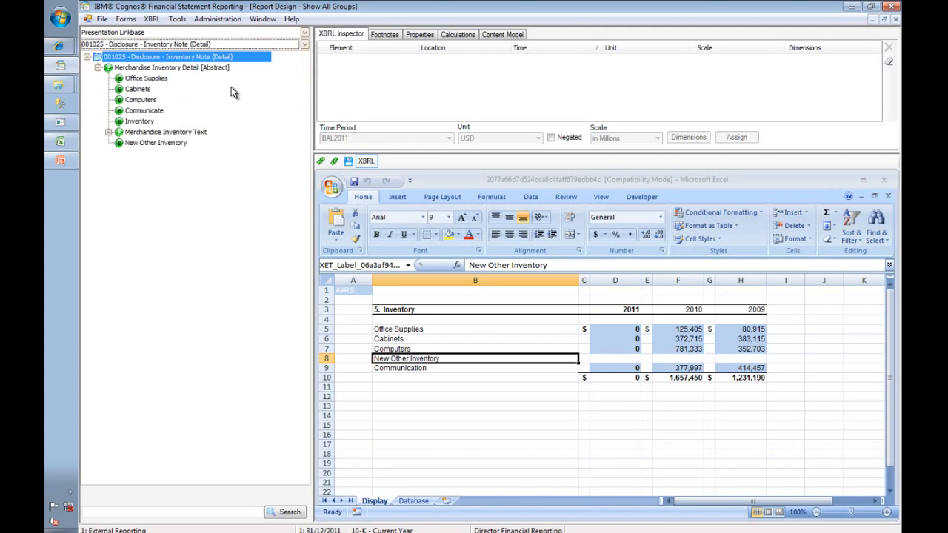
left_click(152, 143)
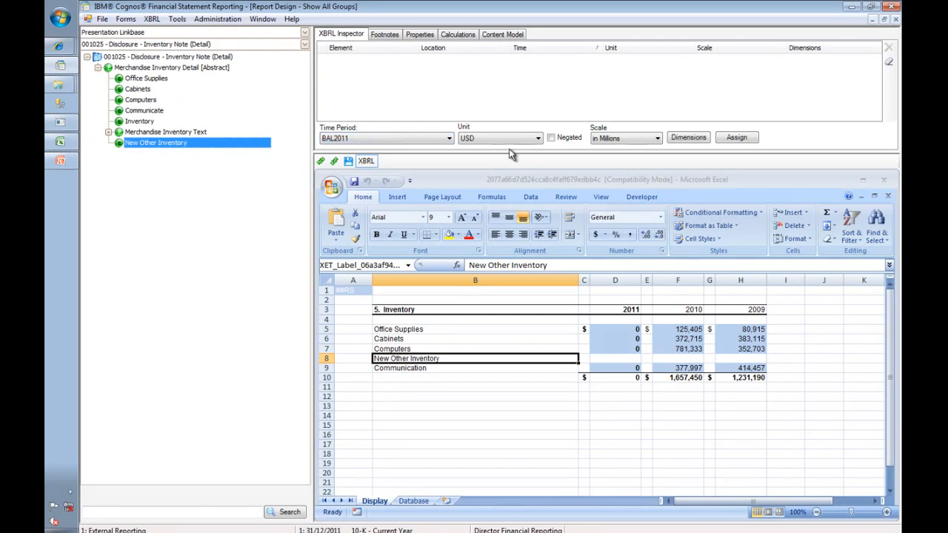
left_click(624, 358)
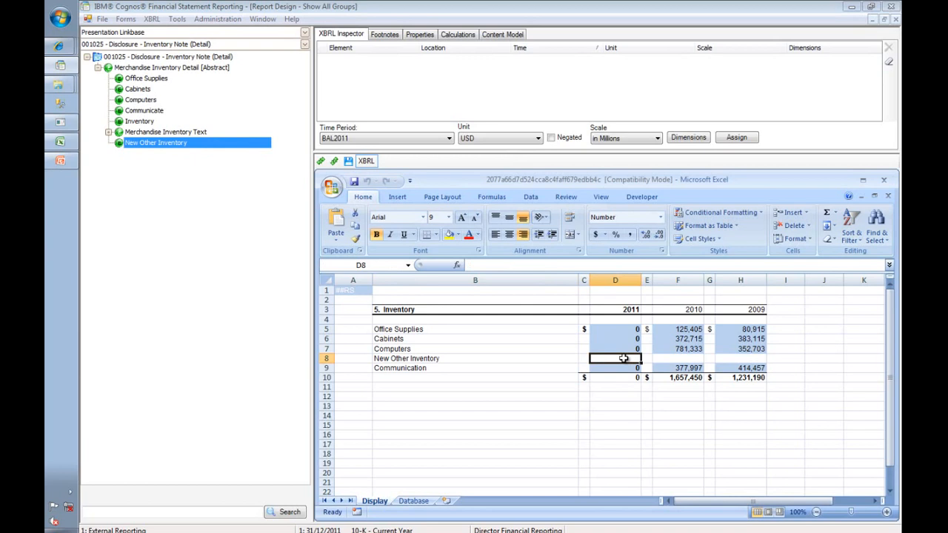
left_click(735, 141)
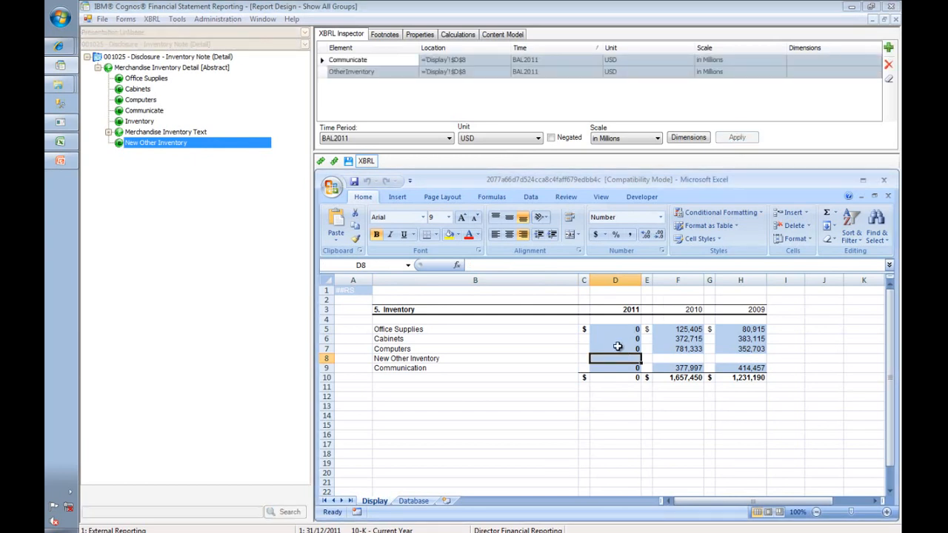
left_click(617, 351)
left_click(622, 359)
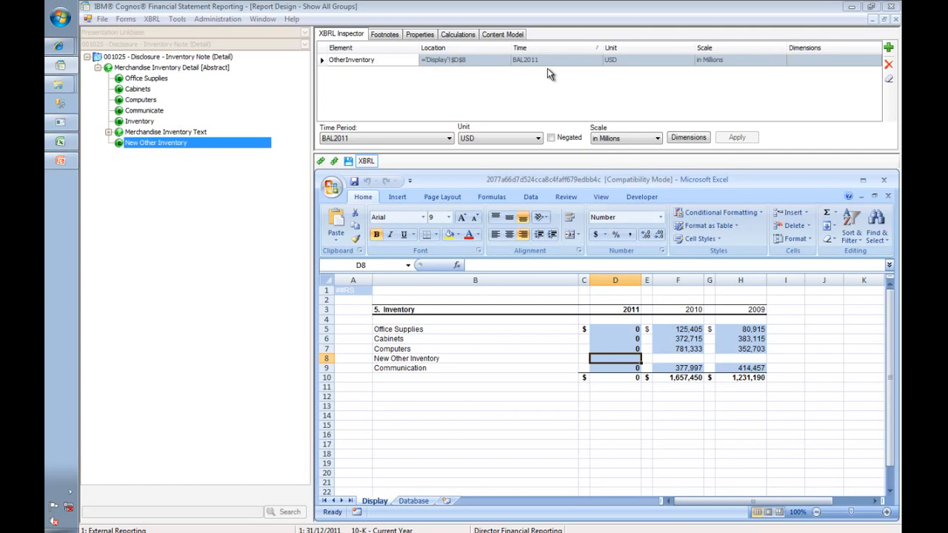
Change the inventory table's year headings in D3, F3 and H3 to 2012, 2011 and 2010
left_click(621, 311)
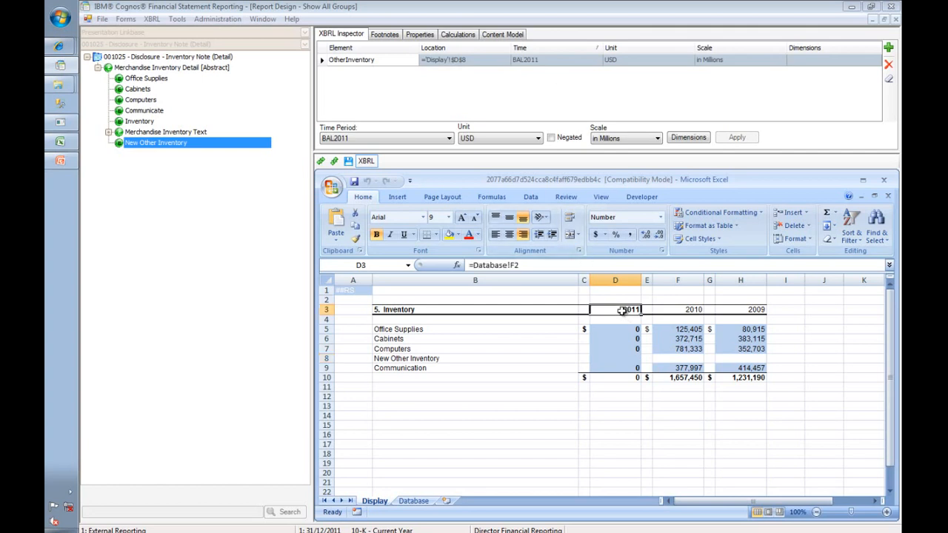
type("2012")
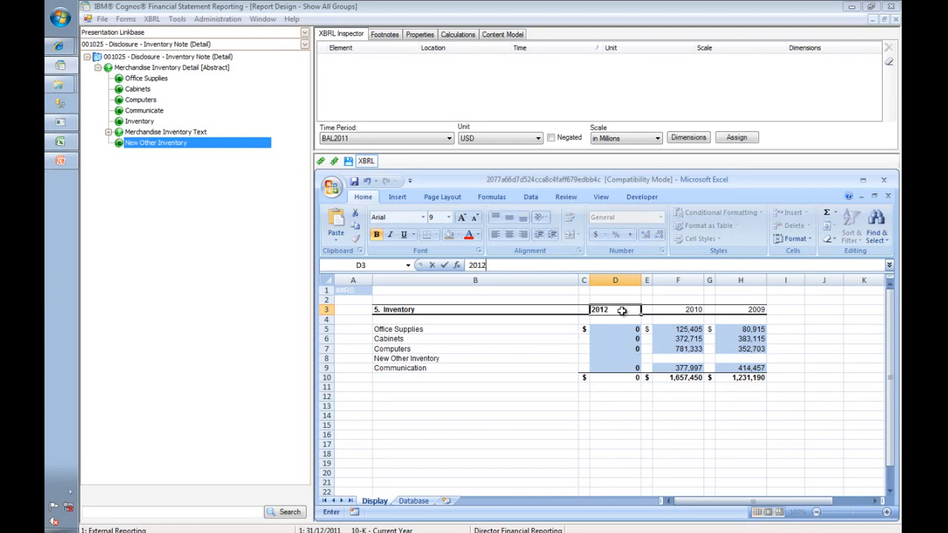
key("Tab")
key("Tab")
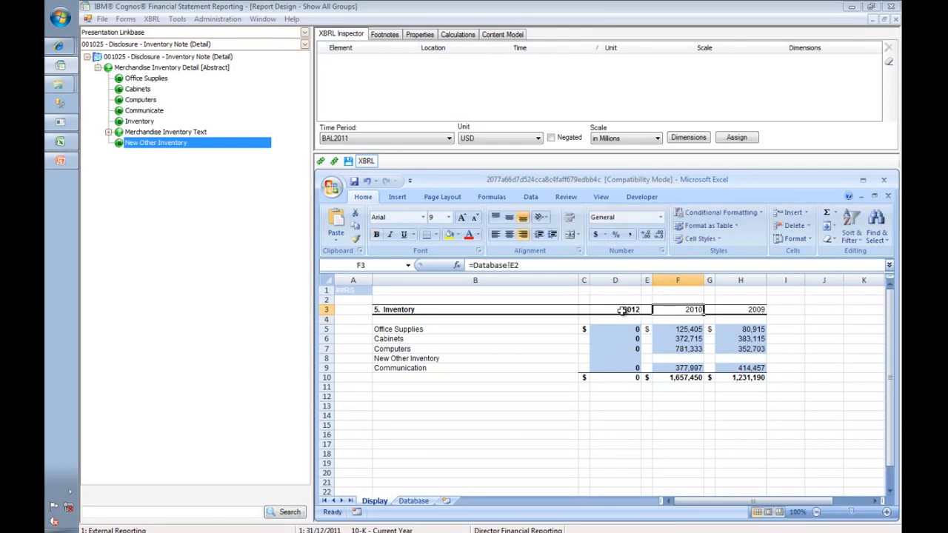
type("2011")
key("Tab")
key("Tab")
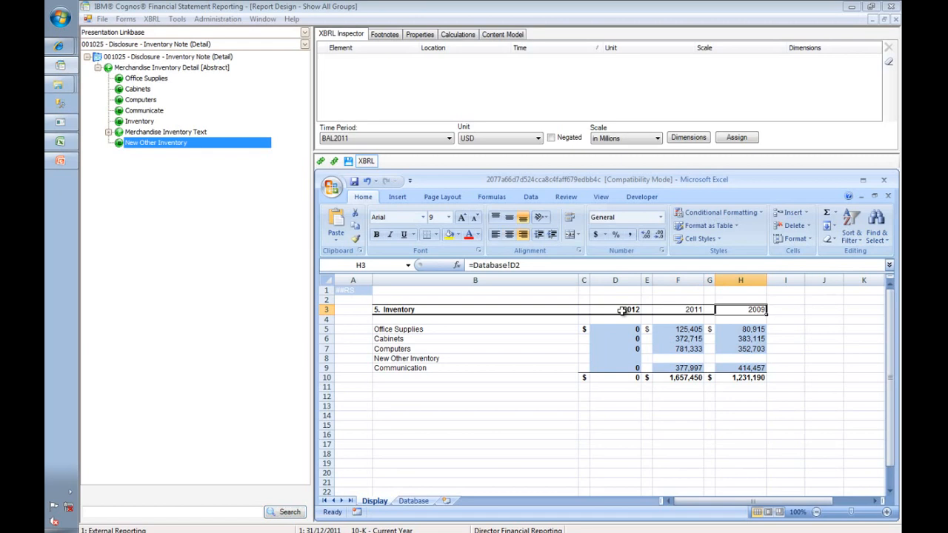
type("2010")
key("Return")
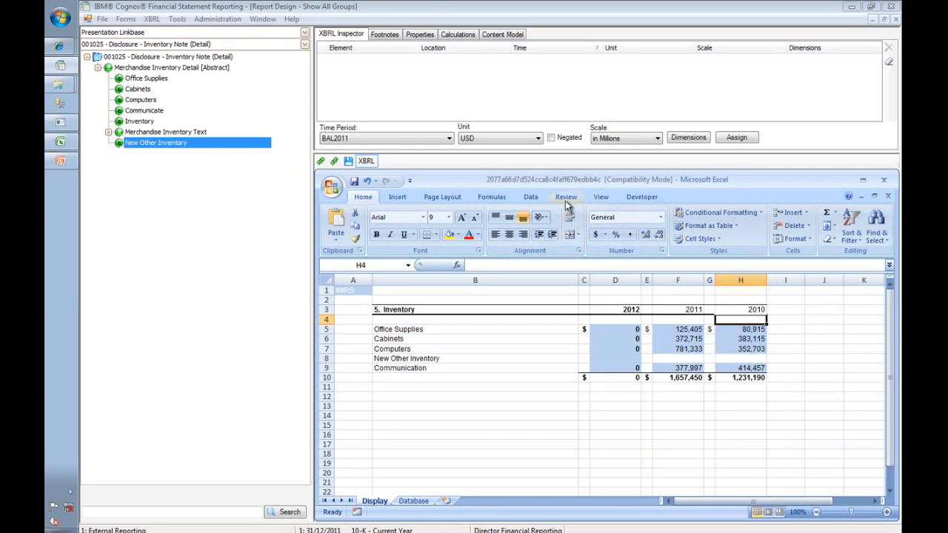
Leave XBRL tagging and open the Inventory Text object, discarding the unsaved report changes
left_click(372, 161)
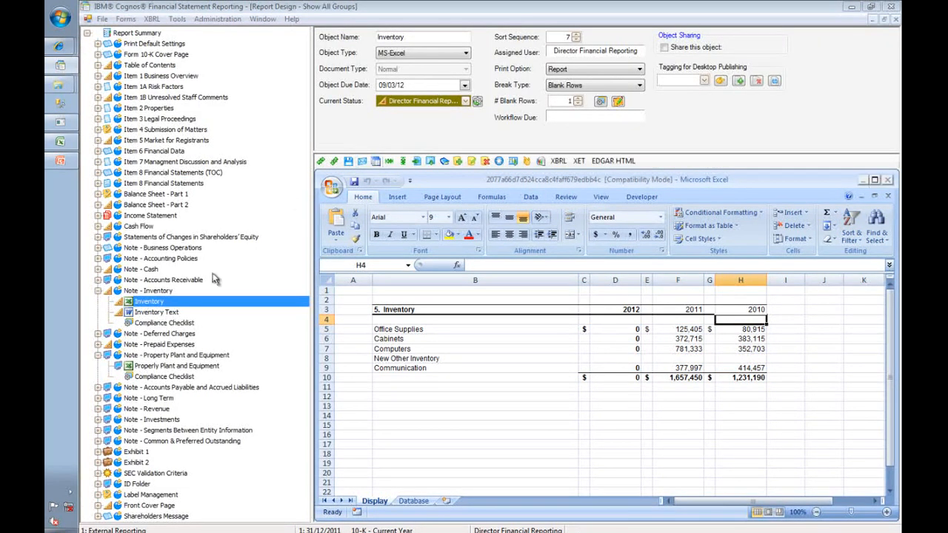
left_click(158, 312)
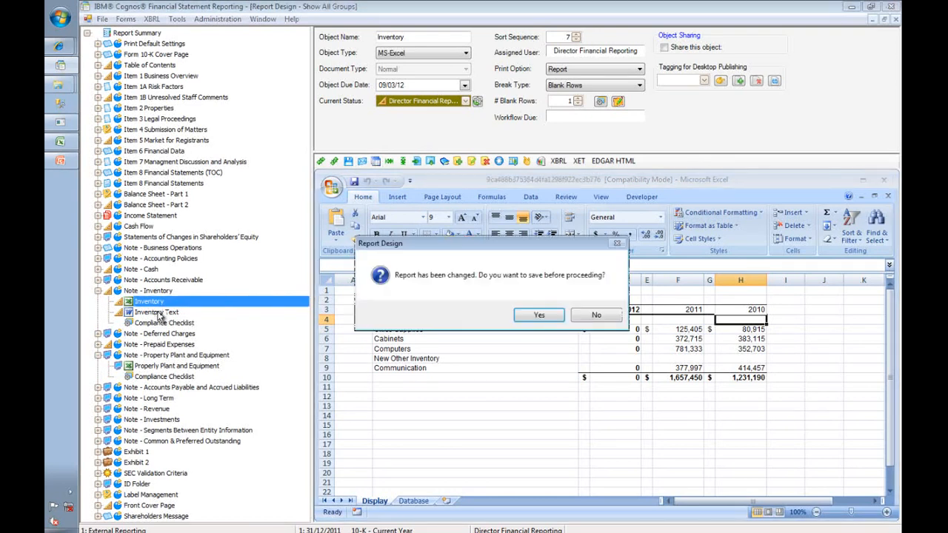
left_click(594, 316)
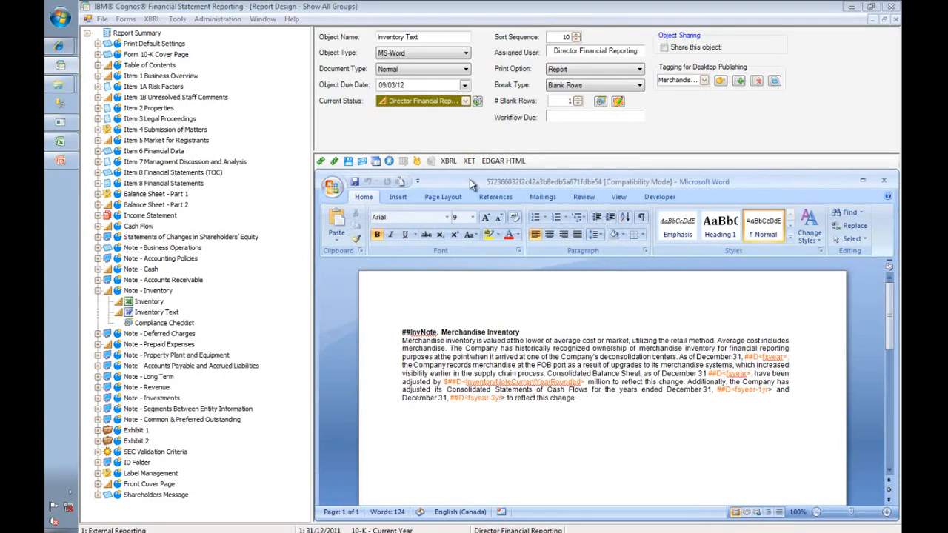
Switch the Inventory Text object to XBRL tagging and step through its existing tags from the text block to the merchandise inventory adjustment amount
left_click(446, 161)
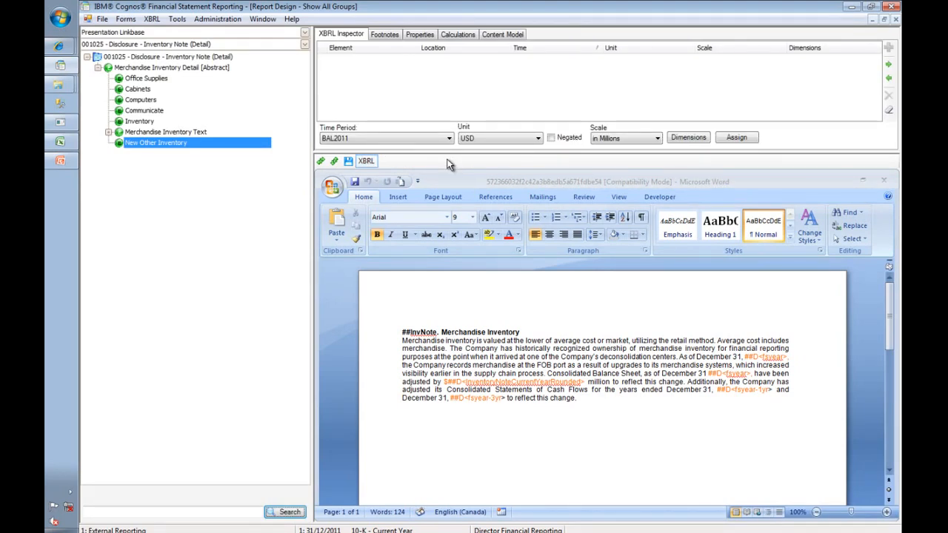
left_click(888, 69)
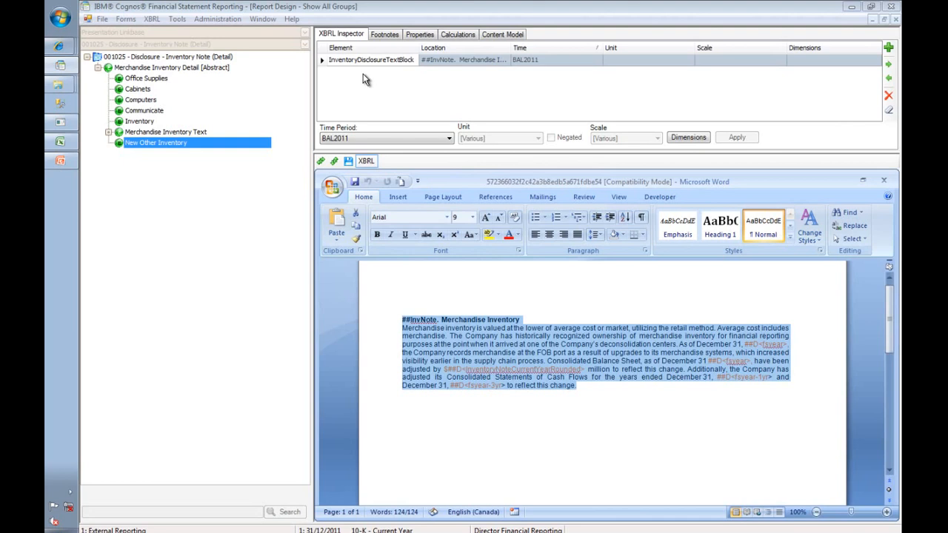
left_click(887, 65)
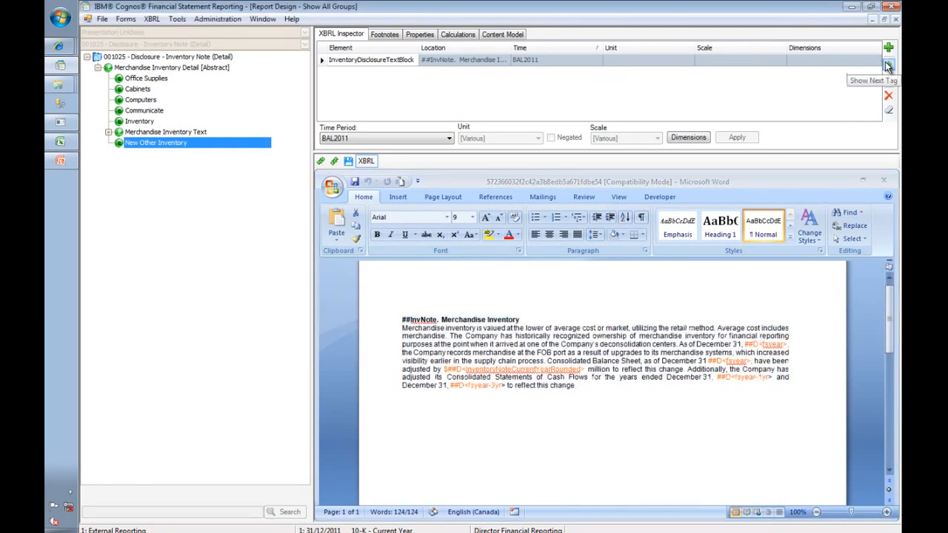
left_click(887, 66)
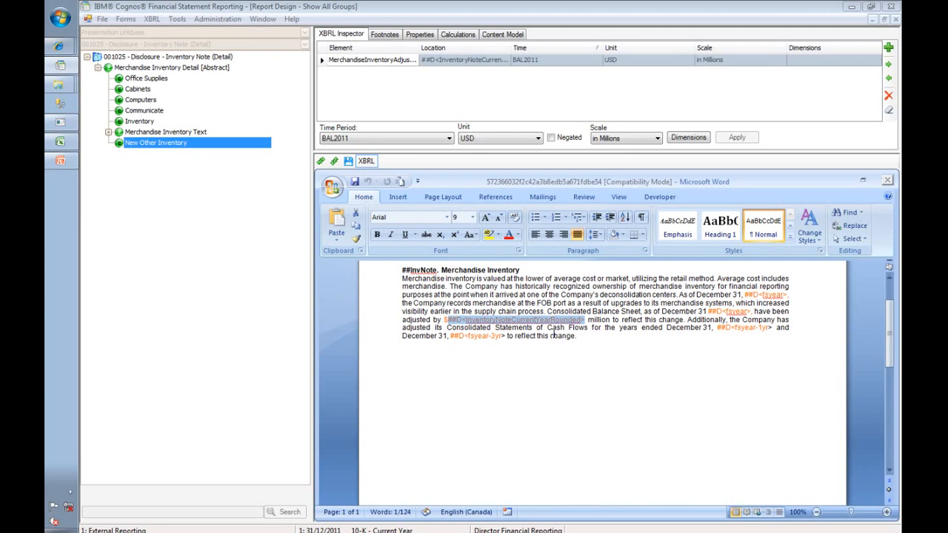
Leave XBRL tagging and open the Report Summary, discarding the unsaved changes to Inventory Text
left_click(367, 162)
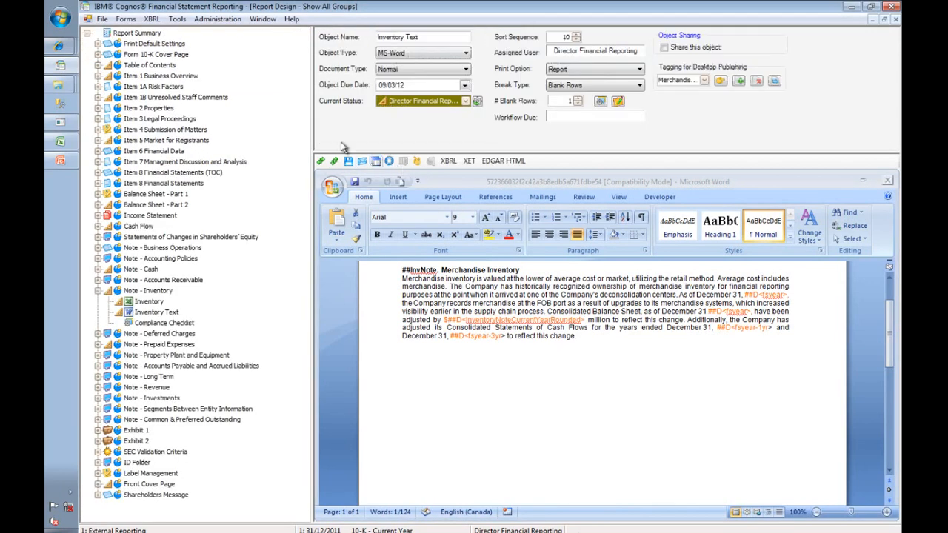
left_click(137, 34)
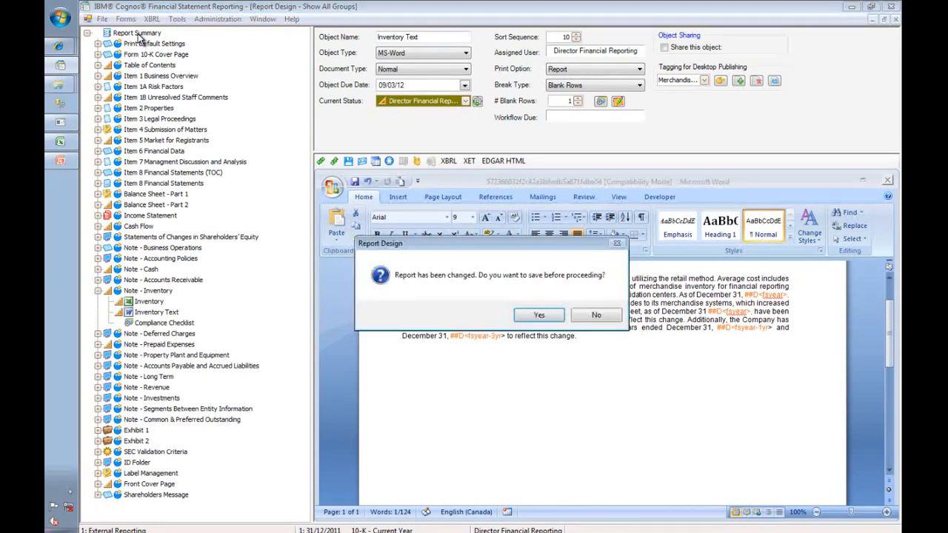
left_click(597, 317)
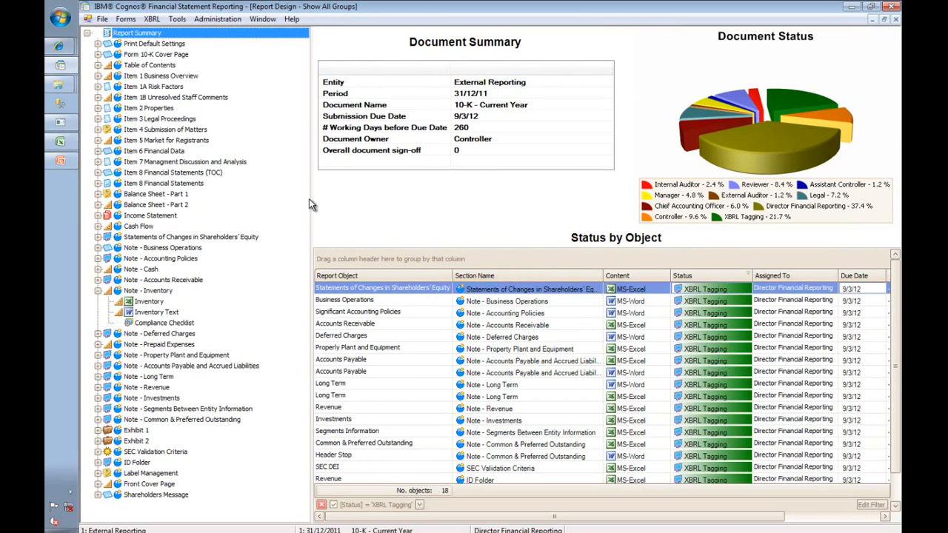
Collapse the report tree so the document summary fills the window, and switch to the IBM_Cognos_FSR_Briefing_webcast slide show in PowerPoint
left_click_drag(312, 199, 48, 201)
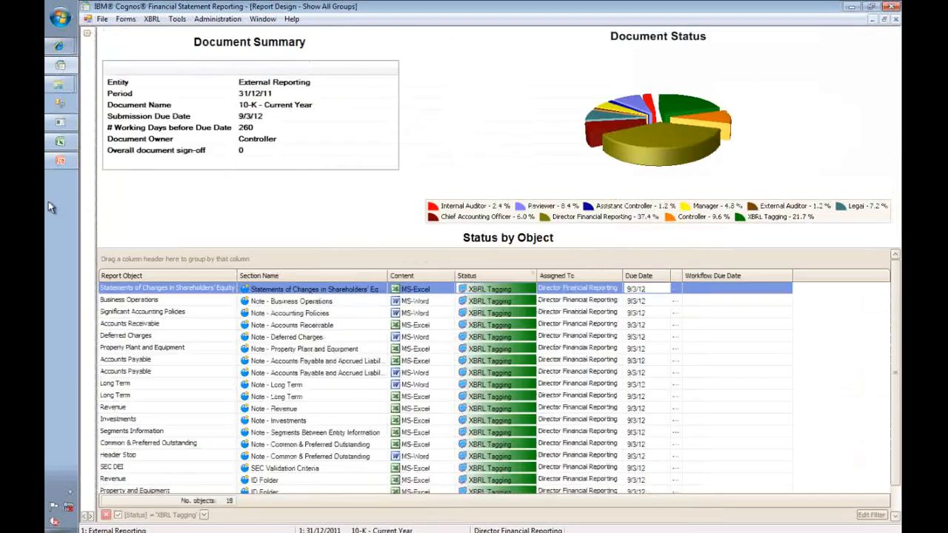
mouse_move(59, 166)
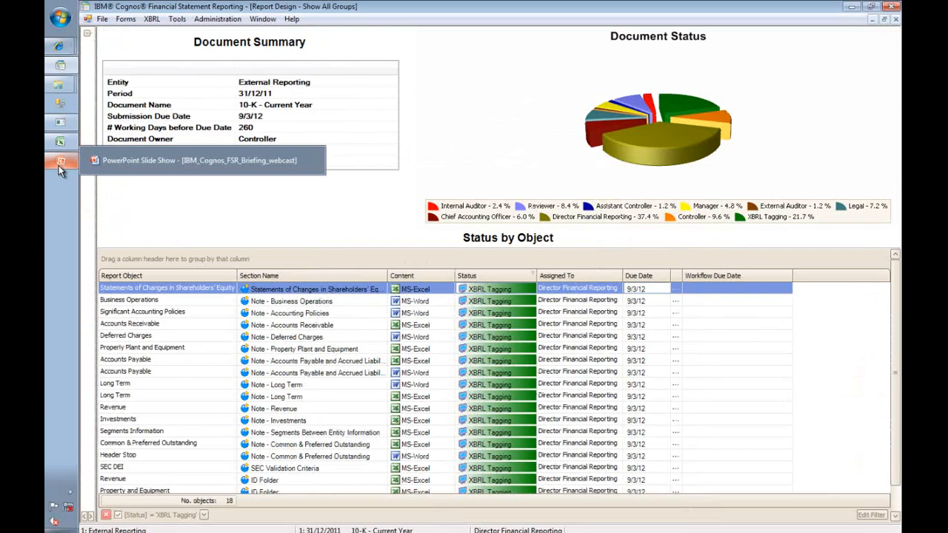
left_click(128, 162)
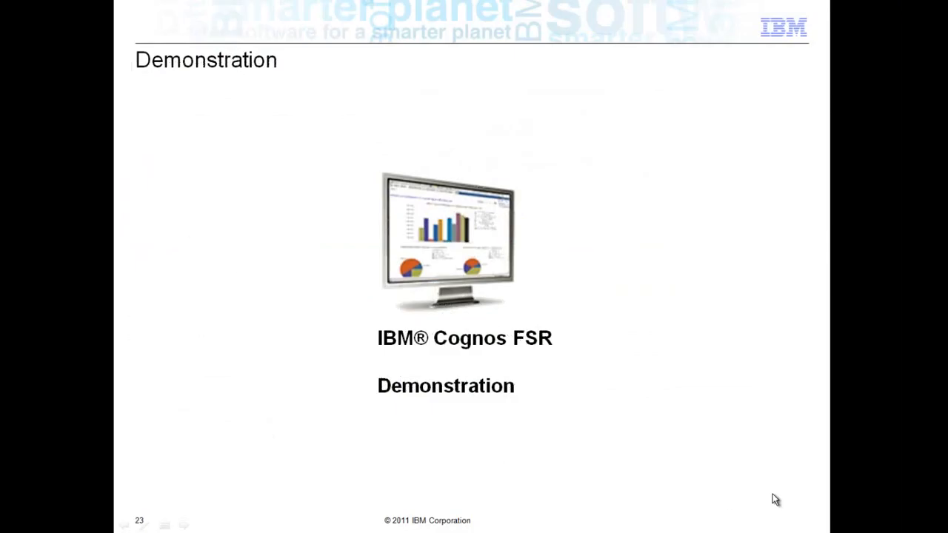